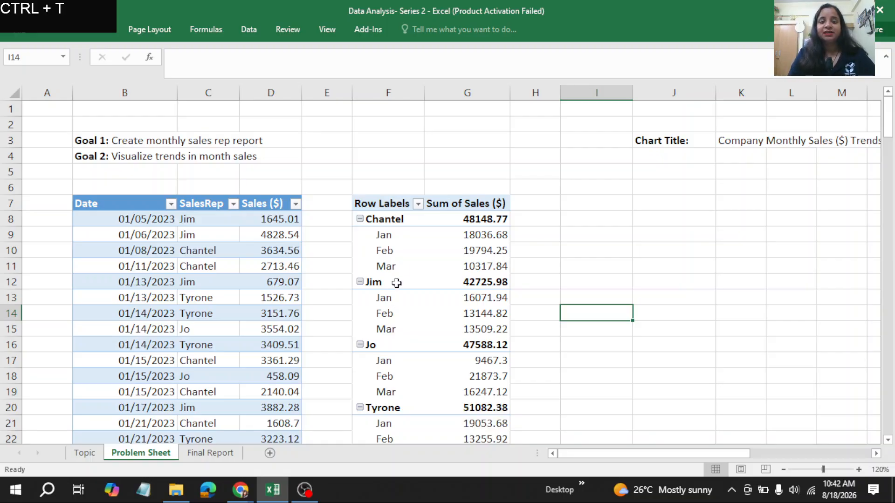
Start a Top 10 Items conditional formatting rule on PivotTable cell G9 and set it to rank the top 3
mouse_move(432, 238)
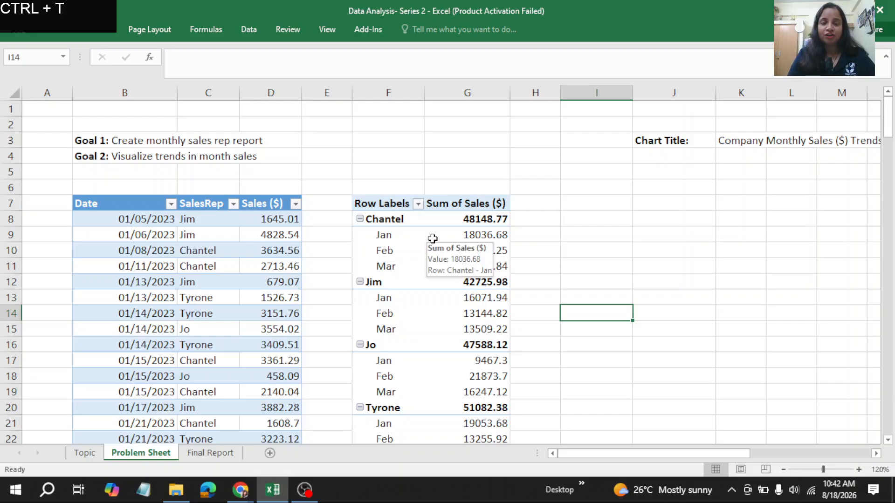
mouse_move(484, 261)
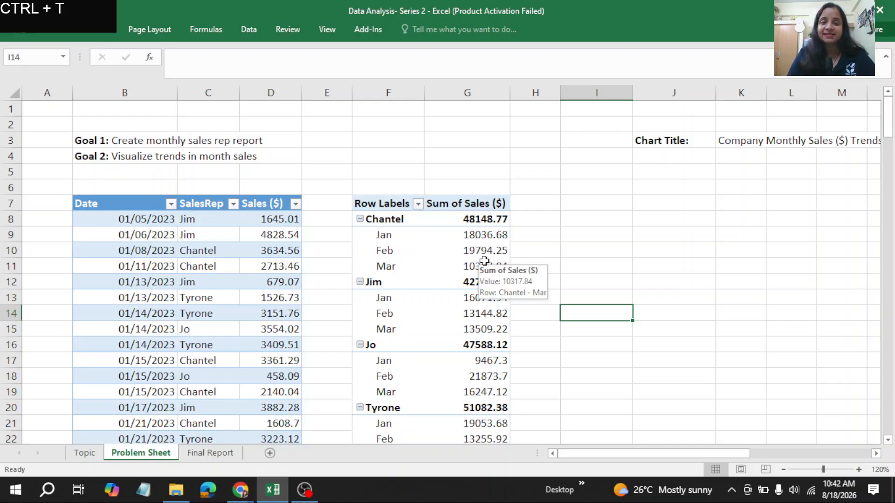
left_click(890, 132)
mouse_move(890, 132)
left_mouse_down()
mouse_move(890, 148)
mouse_move(890, 136)
left_mouse_up()
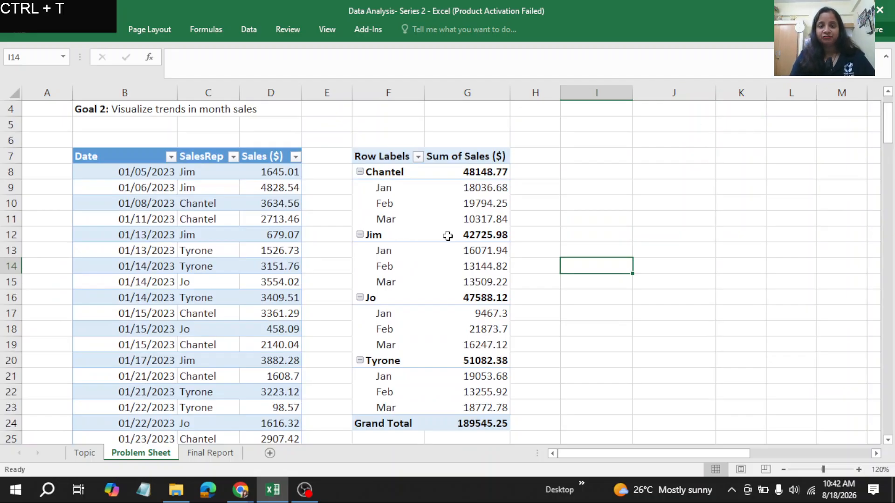
left_click(484, 190)
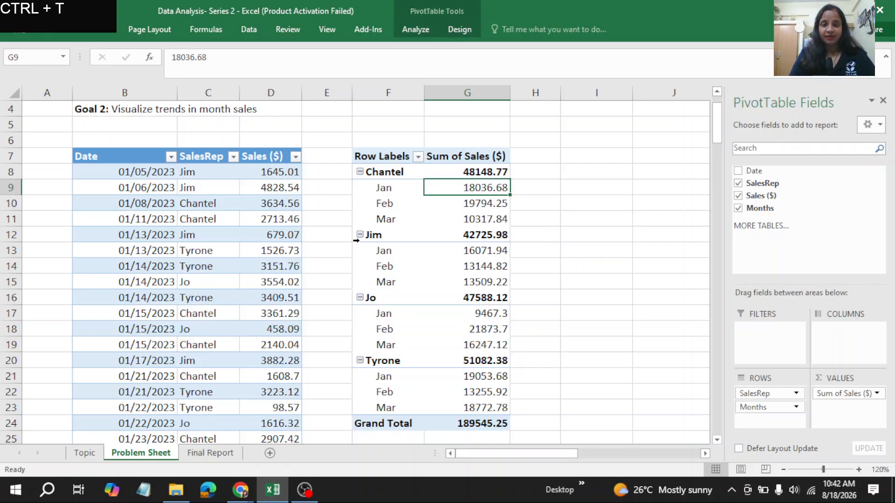
left_click(60, 29)
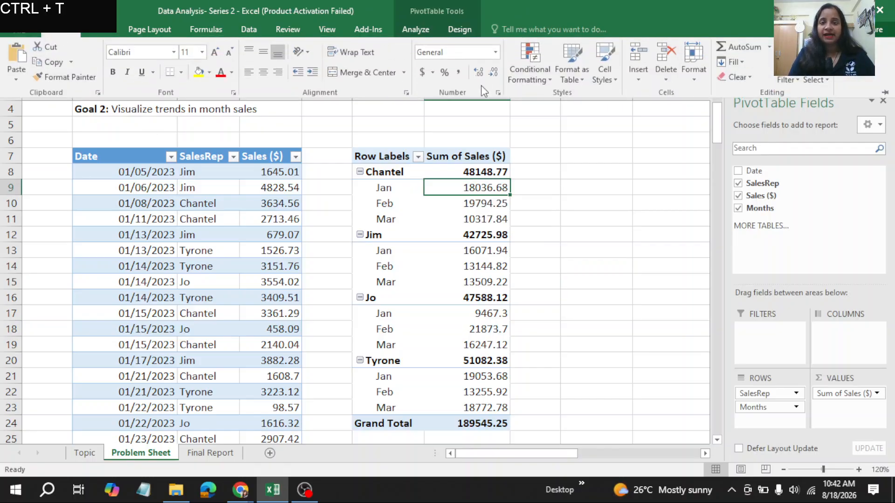
left_click(552, 79)
mouse_move(568, 131)
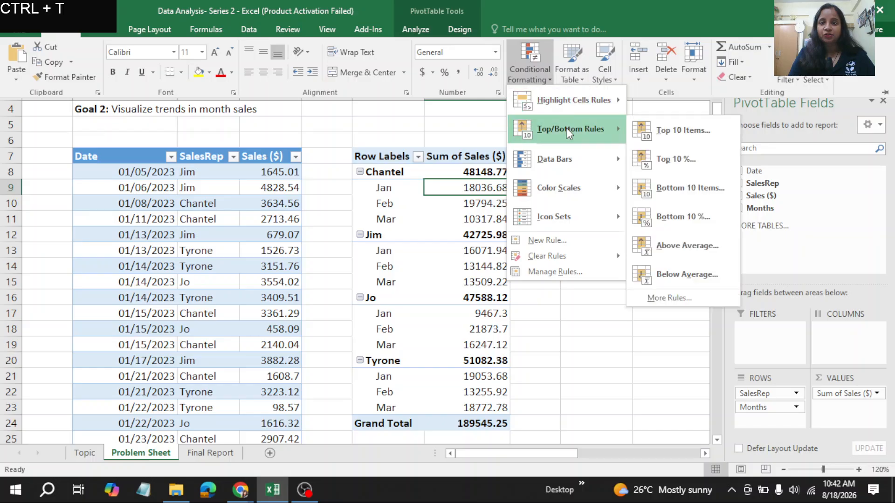
left_click(683, 130)
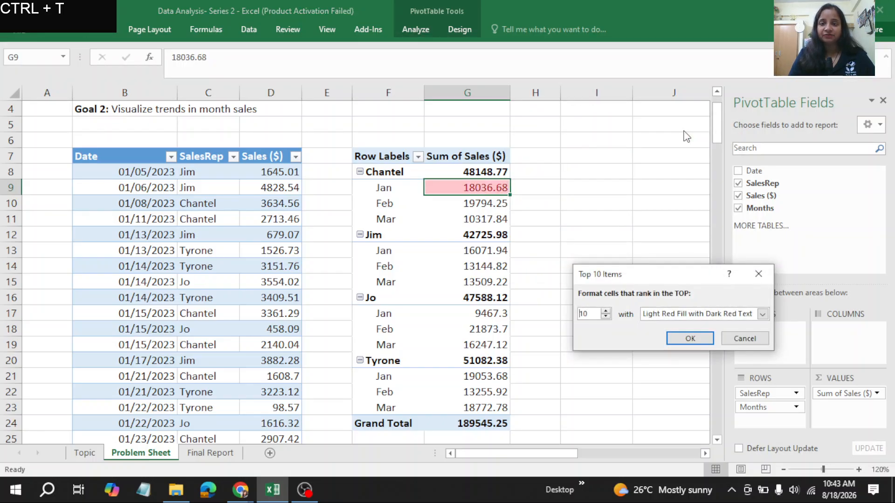
left_click(596, 315)
key("BackSpace")
key("BackSpace")
type("3")
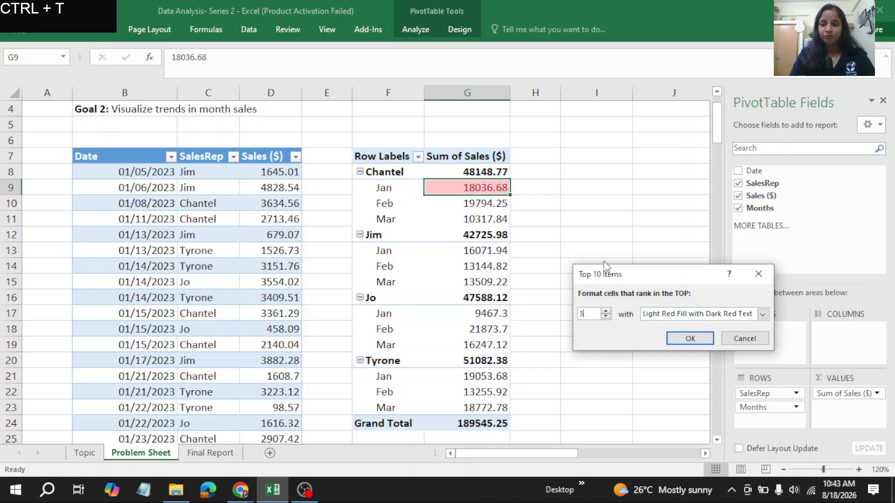
Give the top 3 rule a custom format with a dark green fill and white font colour
left_click(763, 315)
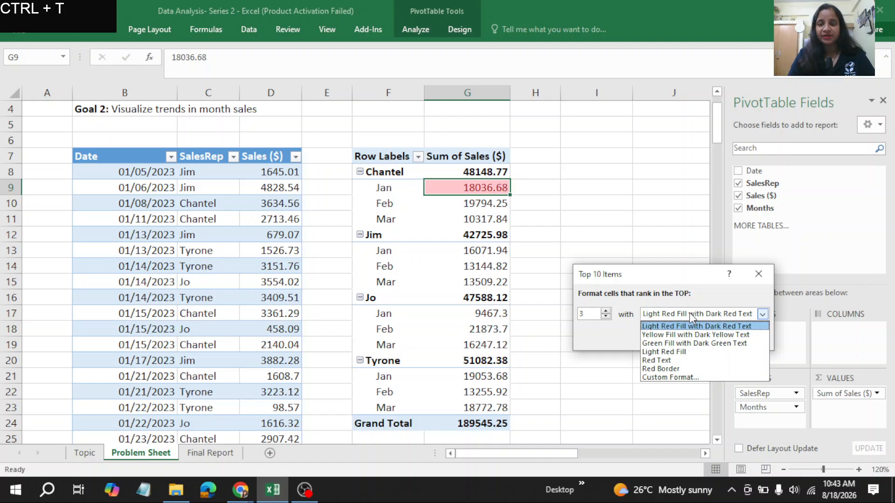
left_click(679, 377)
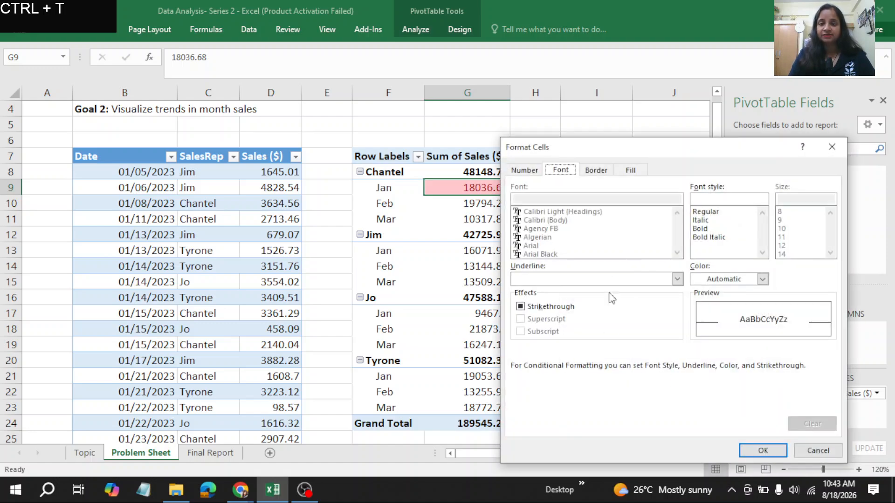
left_click(630, 170)
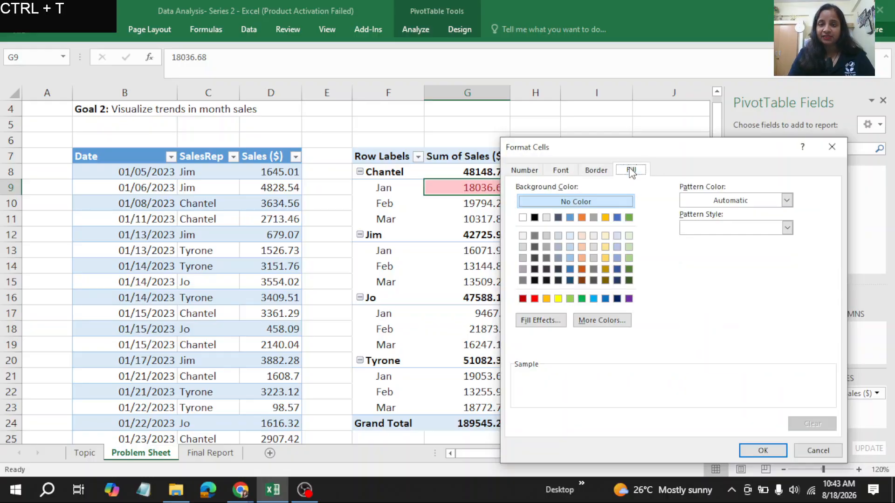
left_click(629, 280)
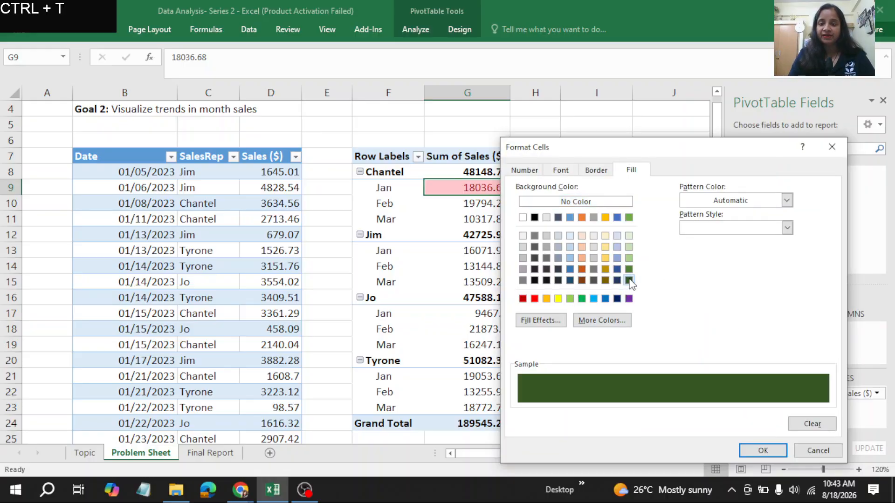
left_click(561, 172)
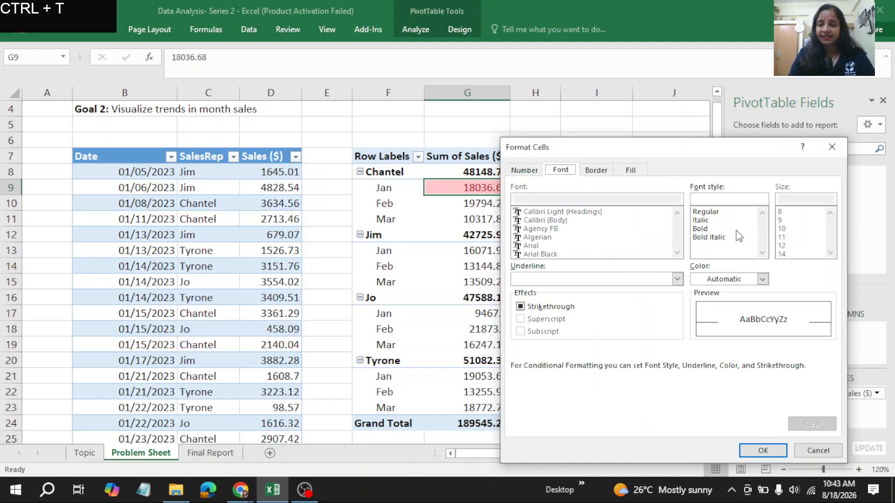
left_click(763, 280)
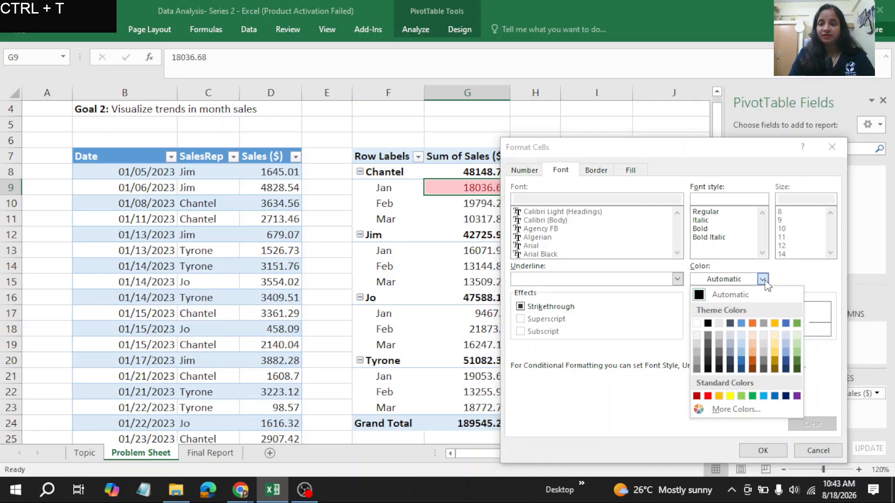
left_click(696, 323)
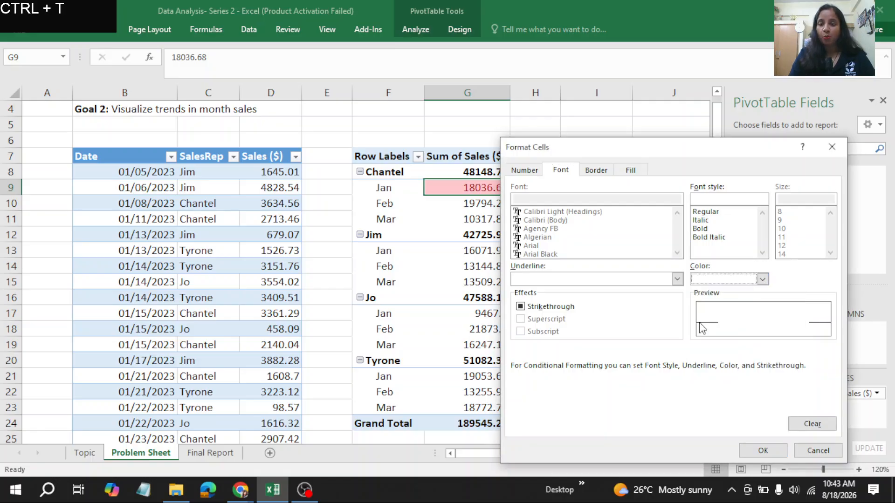
left_click(751, 450)
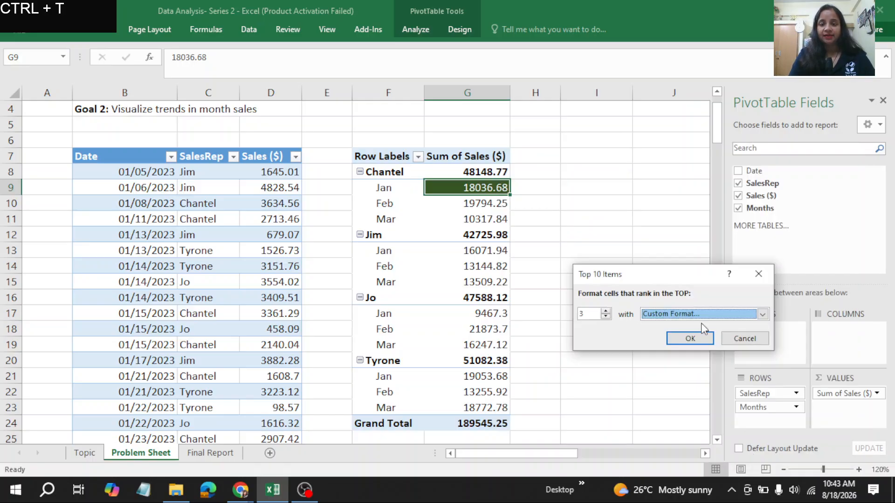
Apply the top 3 formatting rule to all cells showing "Sum of Sales ($)" values for "Months"
left_click(686, 340)
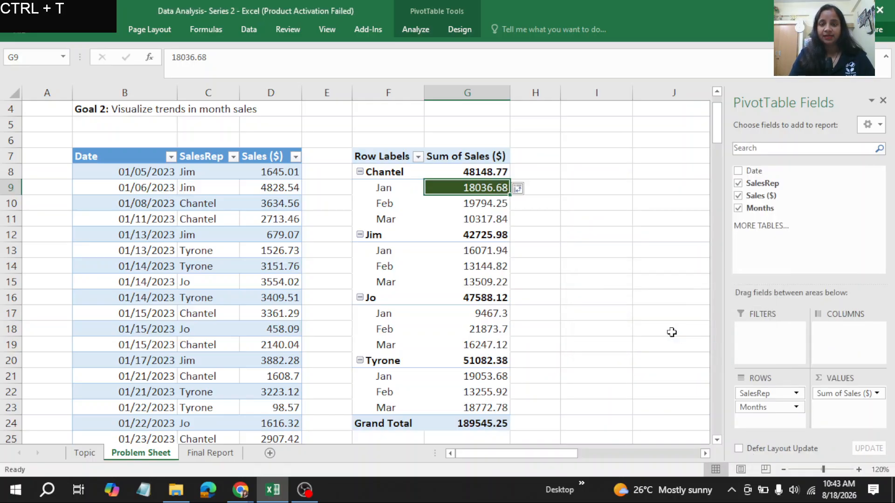
left_click(524, 191)
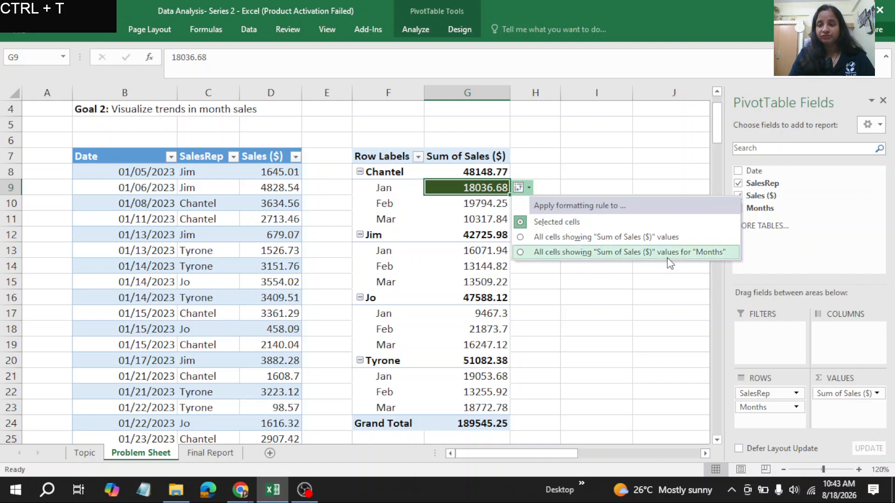
left_click(521, 252)
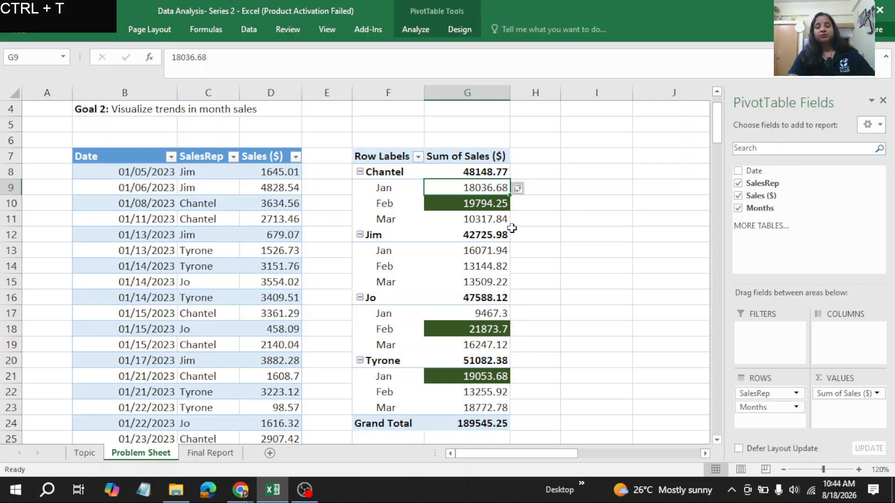
Set the PivotTable's Sum of Sales ($) values to the Number format with the 1000 separator
left_click(491, 237)
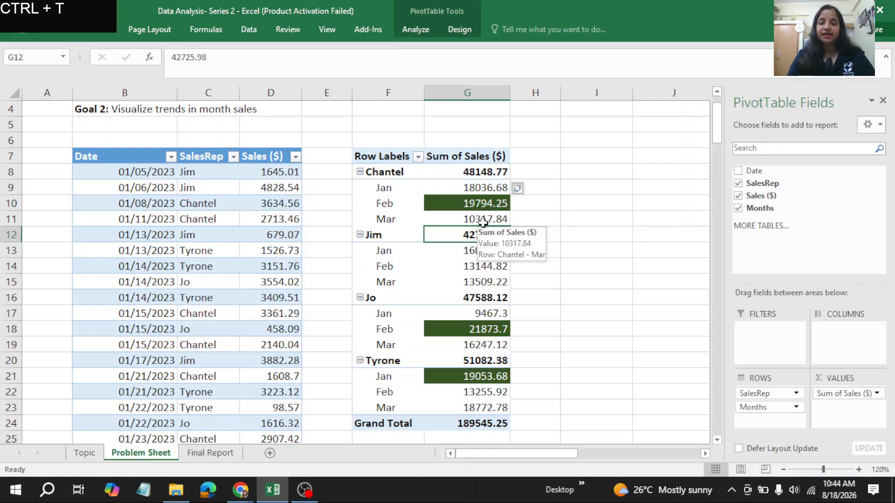
left_click(482, 222)
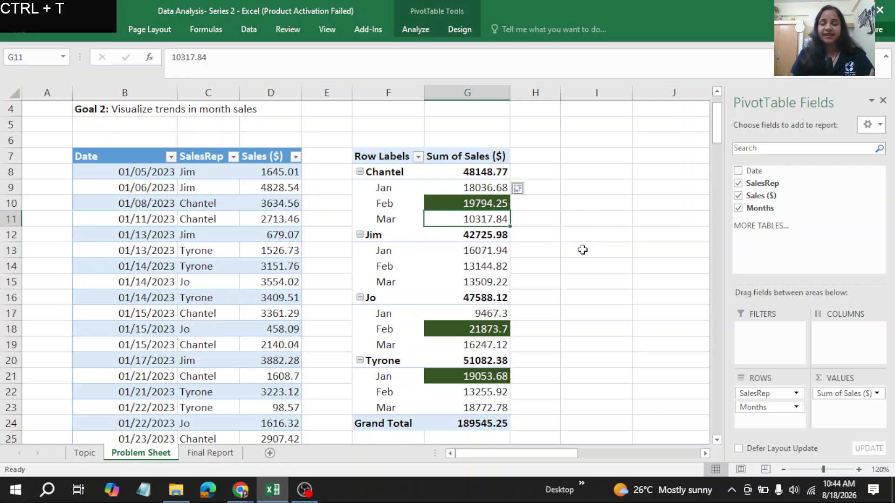
right_click(483, 218)
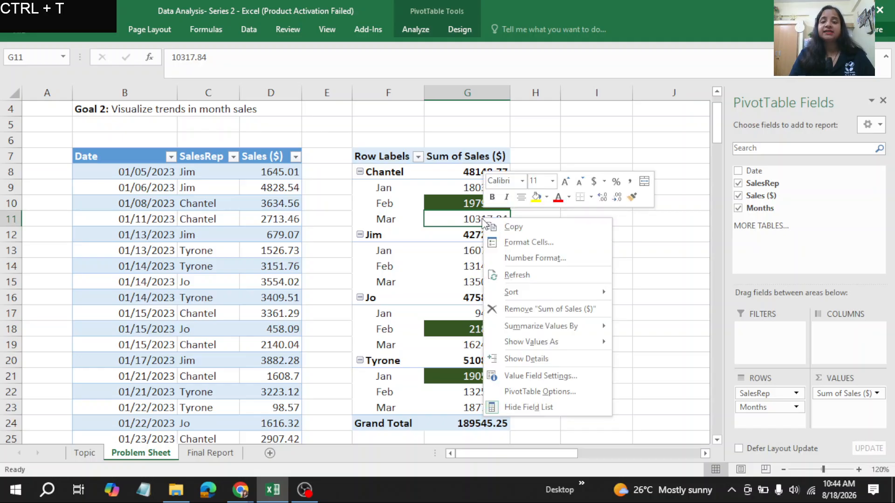
left_click(533, 261)
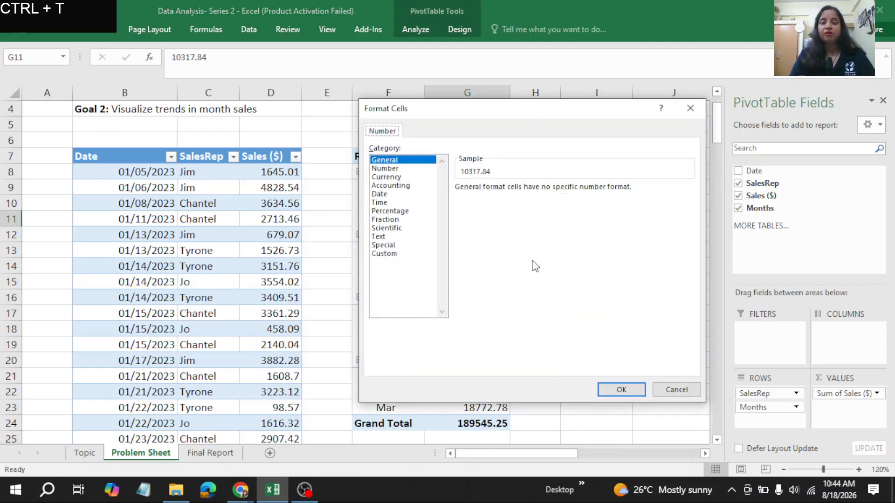
left_click(386, 168)
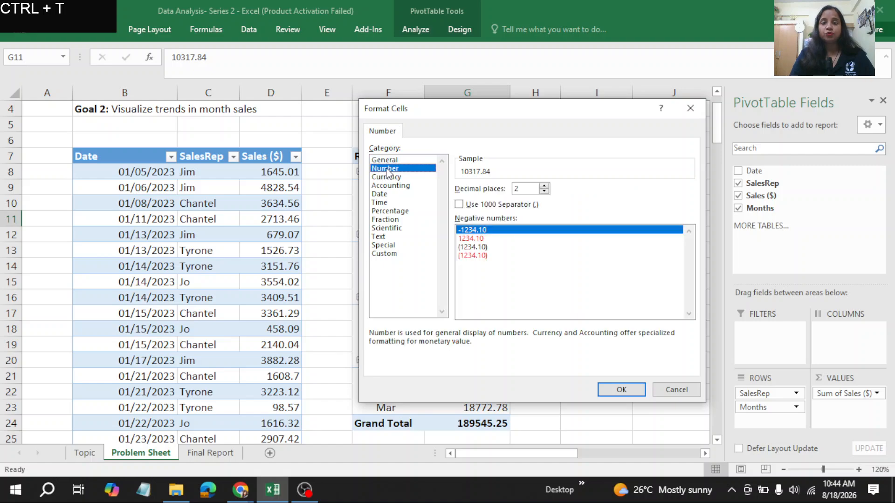
left_click(459, 205)
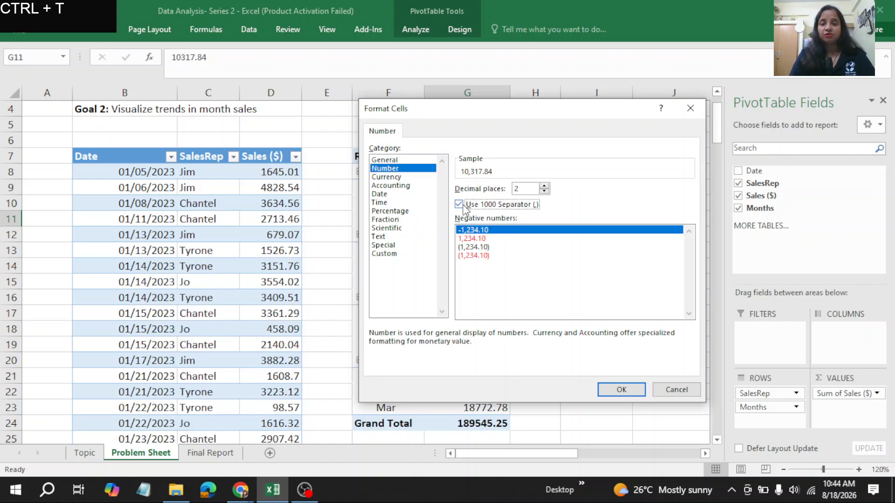
left_click(620, 391)
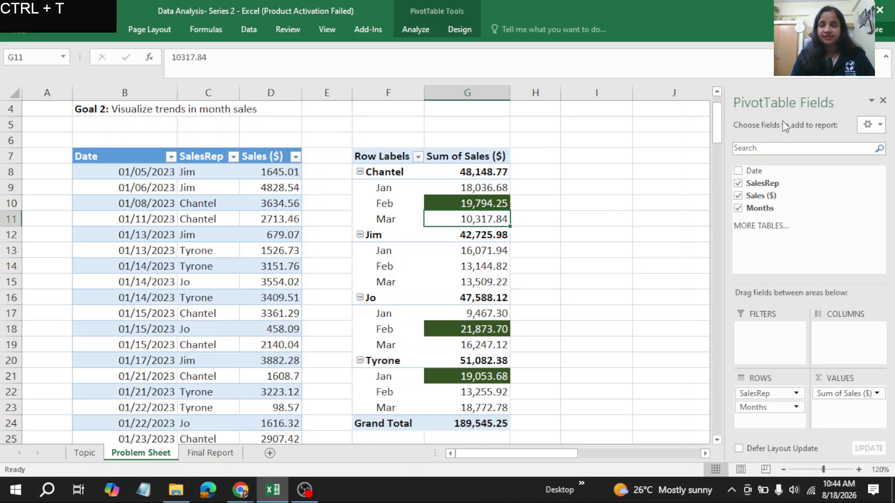
left_click(578, 237)
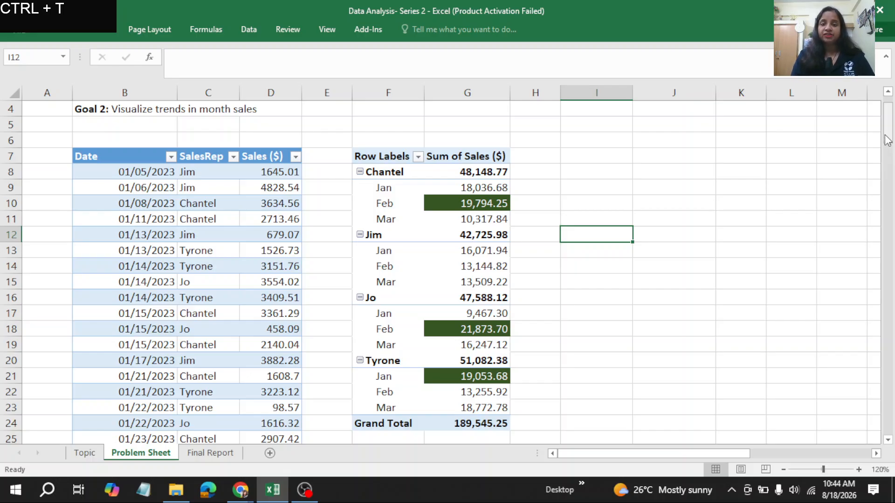
Copy the block of new sales records that starts at cell P83, covering its date, rep and sales columns
left_click_drag(887, 140, 892, 157)
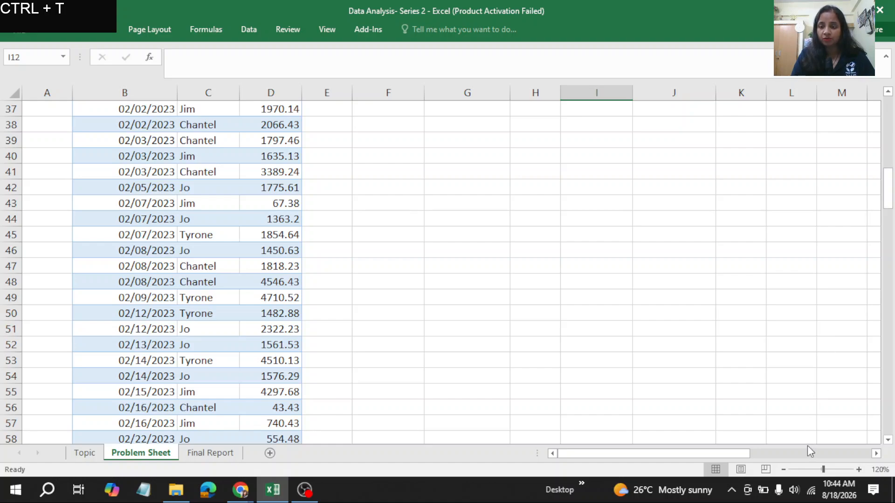
left_click(783, 469)
left_click(784, 469)
left_click(784, 470)
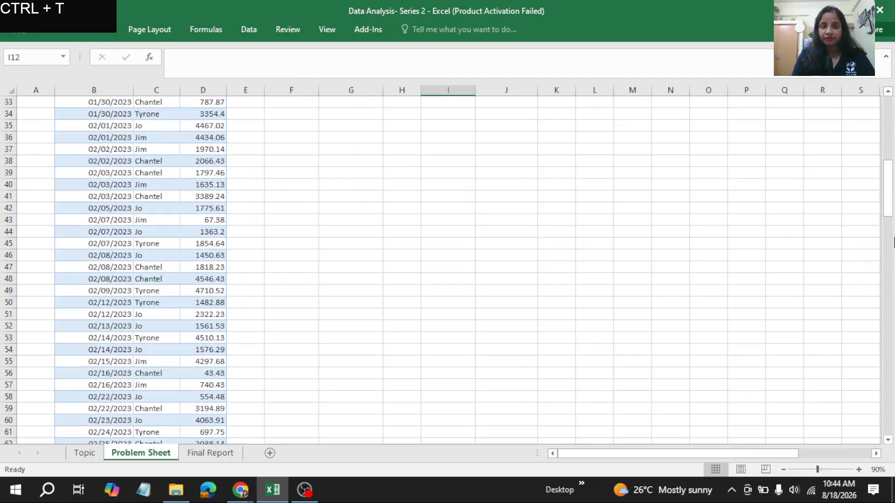
left_click(890, 274)
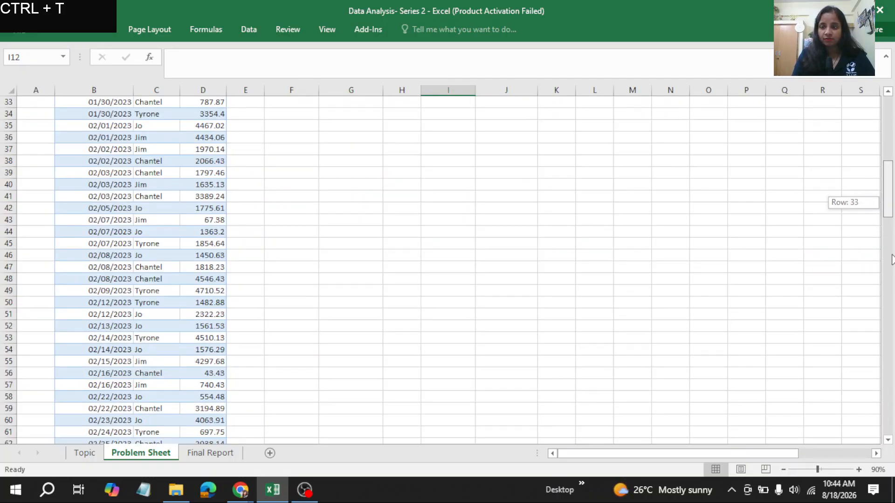
left_click_drag(886, 314, 887, 280)
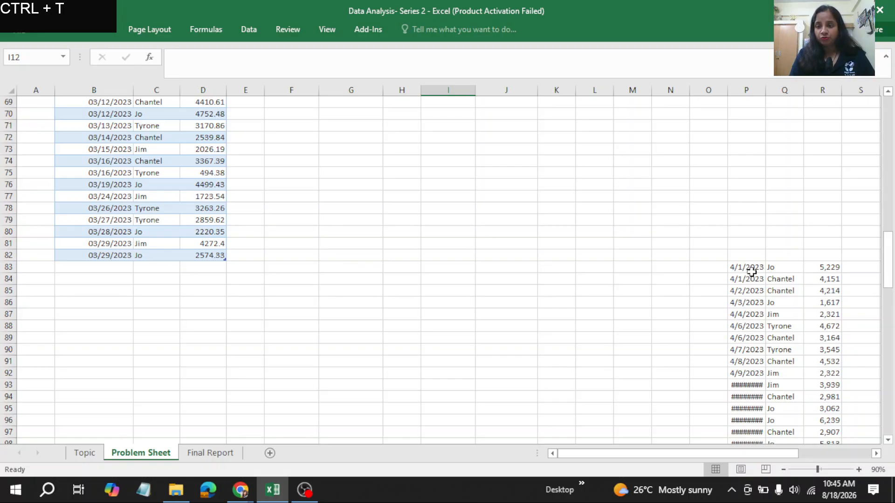
left_click(744, 268)
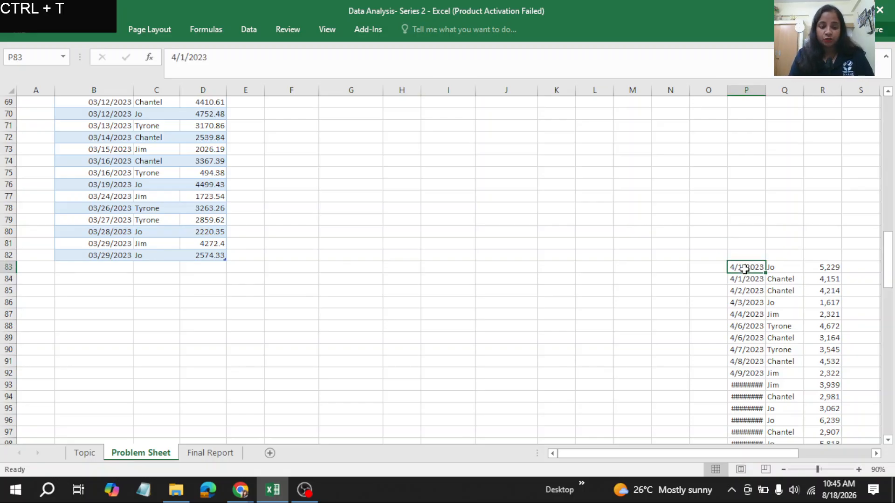
key("ctrl+t")
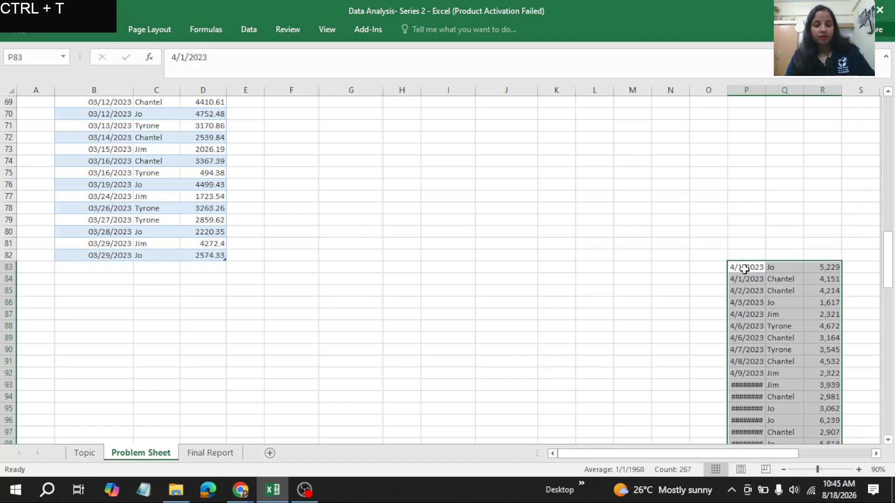
key("ctrl+c")
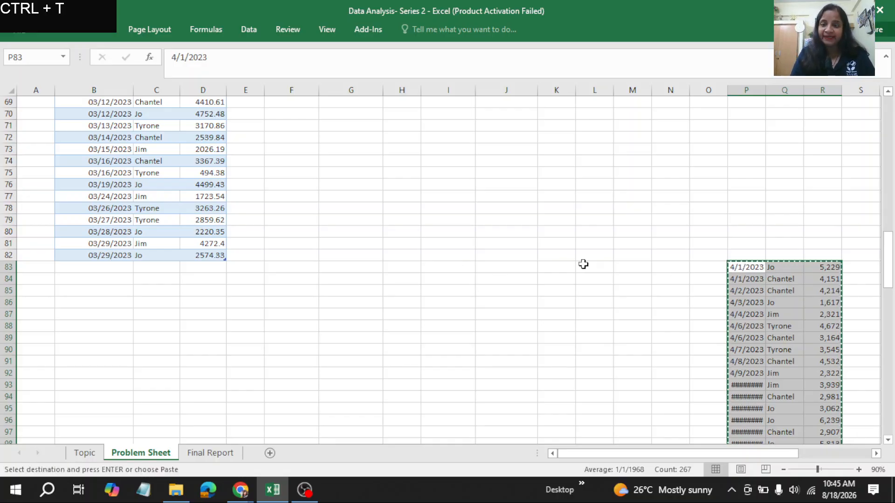
Paste the copied records at B83, directly below the last row of the sales table, and check the table's end
left_click(95, 283)
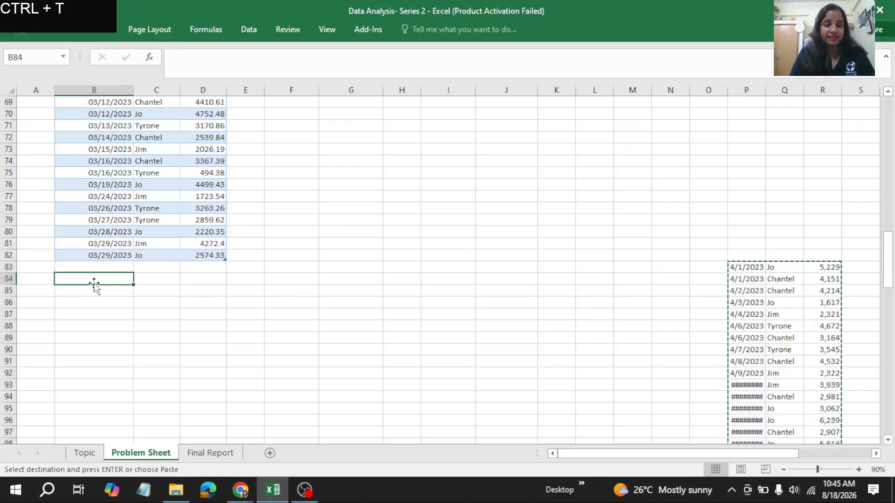
left_click(88, 292)
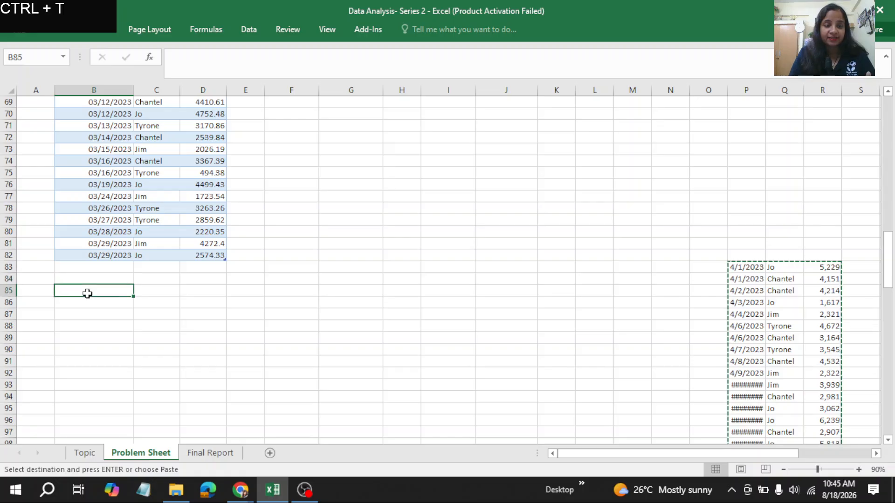
left_click(77, 268)
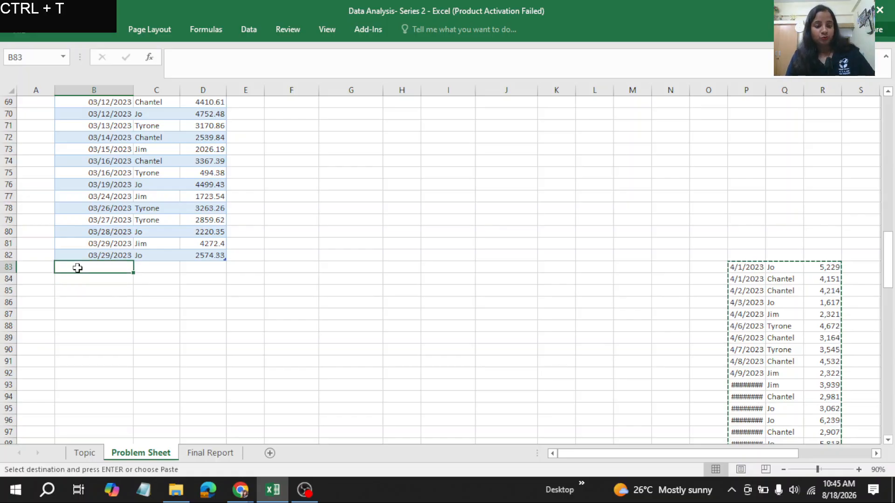
key("ctrl+v")
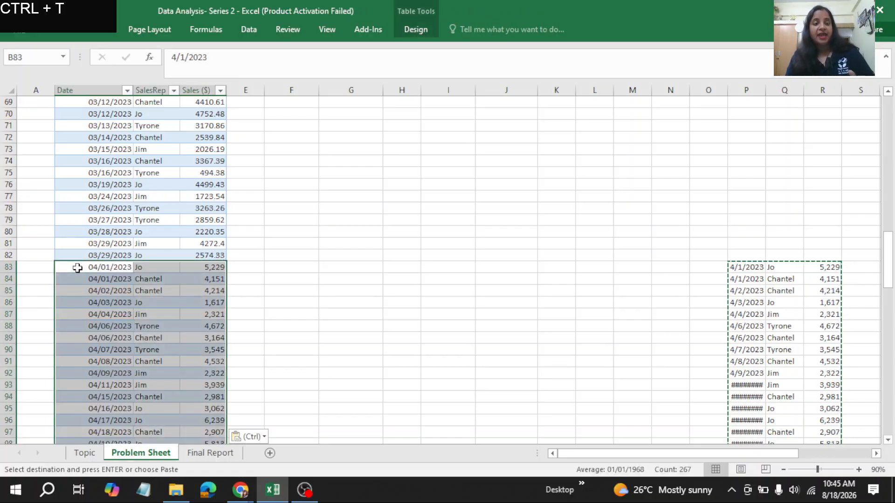
left_click(269, 303)
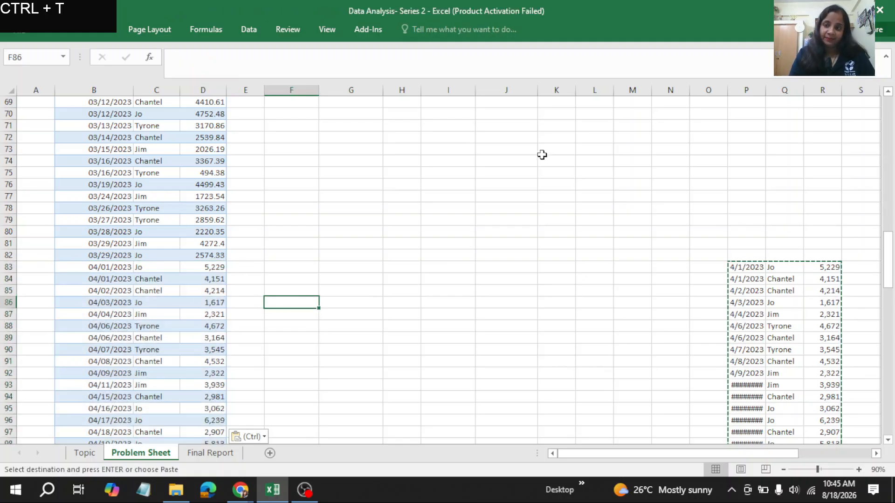
left_click_drag(893, 270, 888, 430)
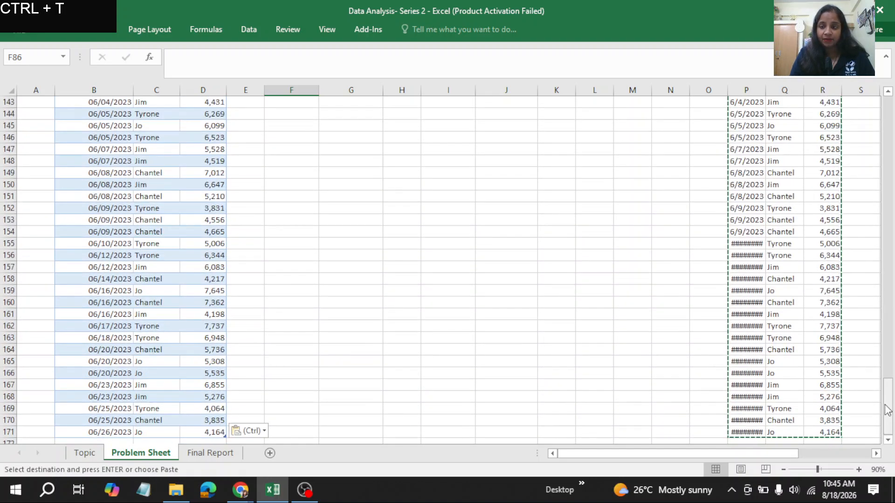
Refresh the monthly sales rep PivotTable to include the newly appended records
left_click_drag(891, 382, 891, 122)
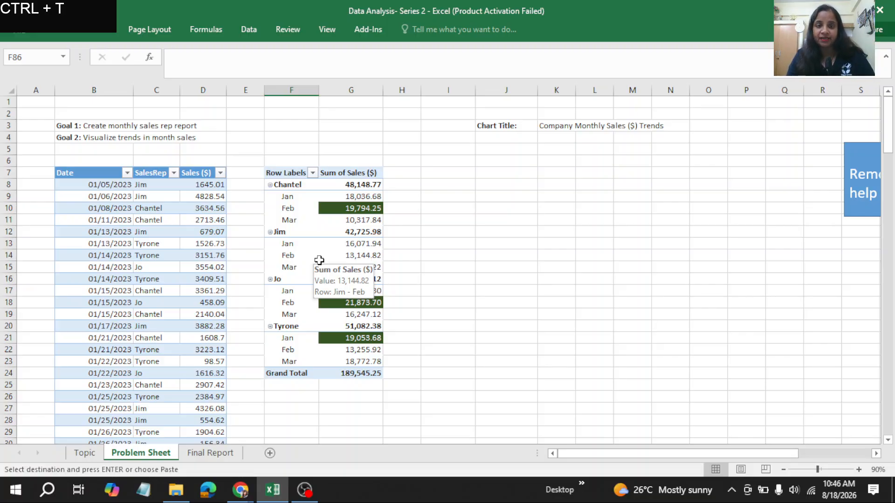
left_click(339, 229)
right_click(341, 231)
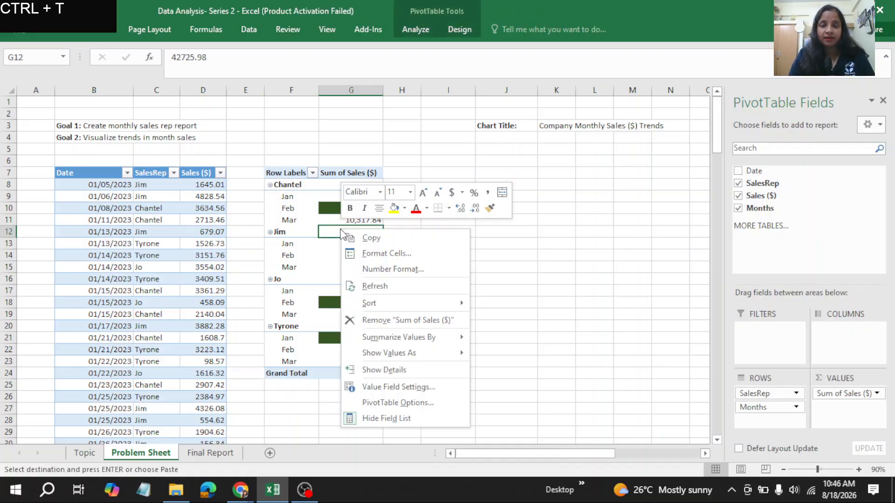
left_click(380, 286)
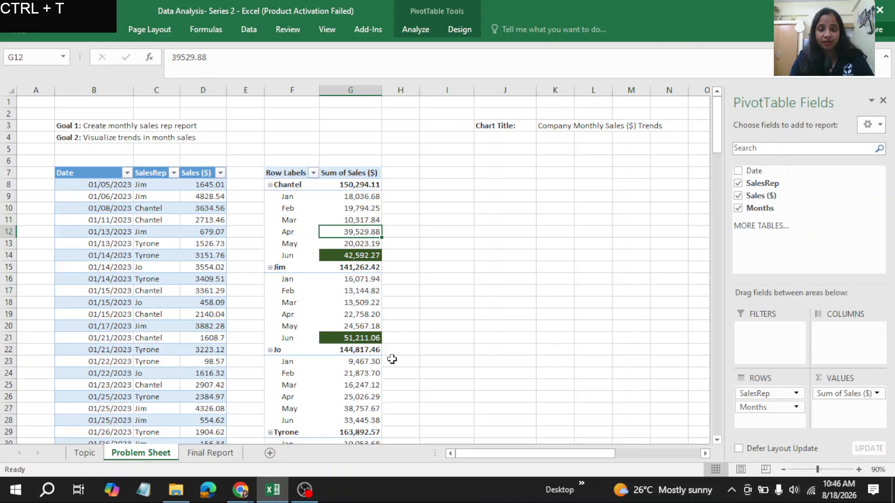
Look at the Refresh All options for the workbook's data
mouse_move(381, 383)
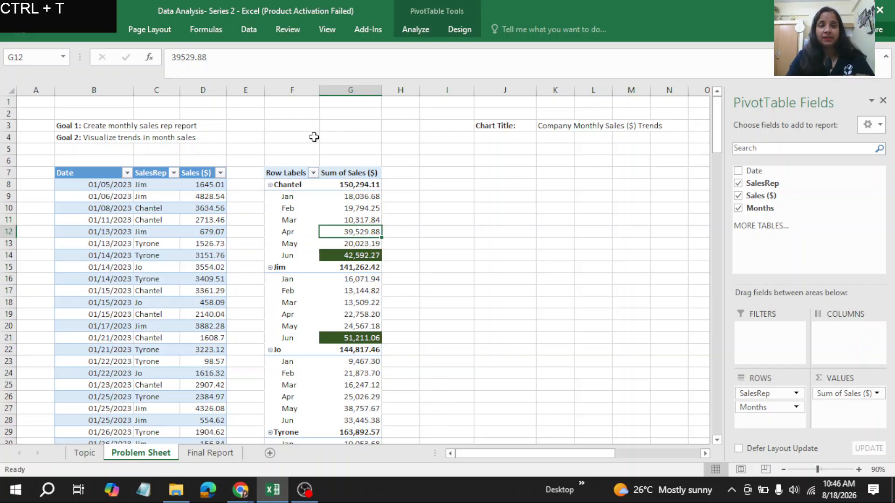
left_click(247, 30)
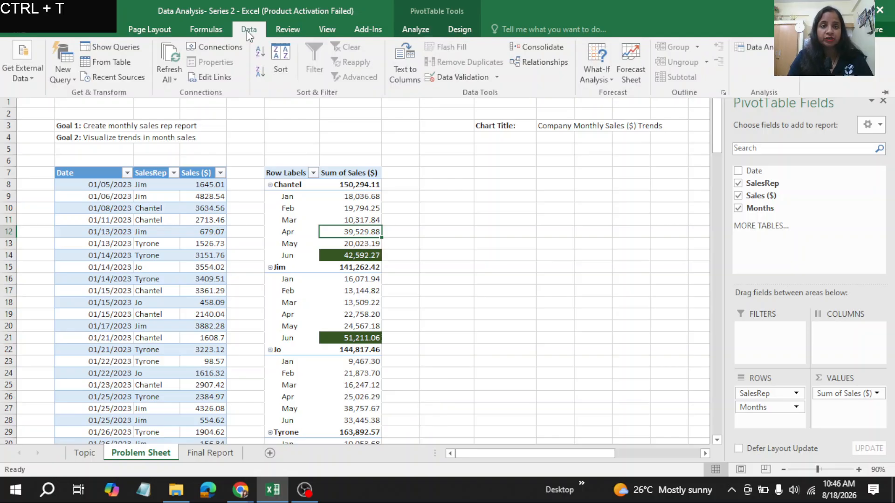
left_click(172, 79)
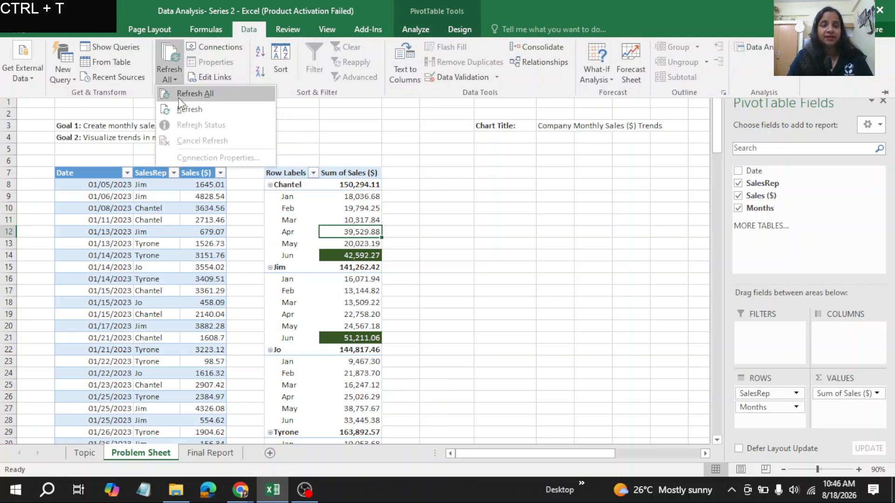
left_click(373, 139)
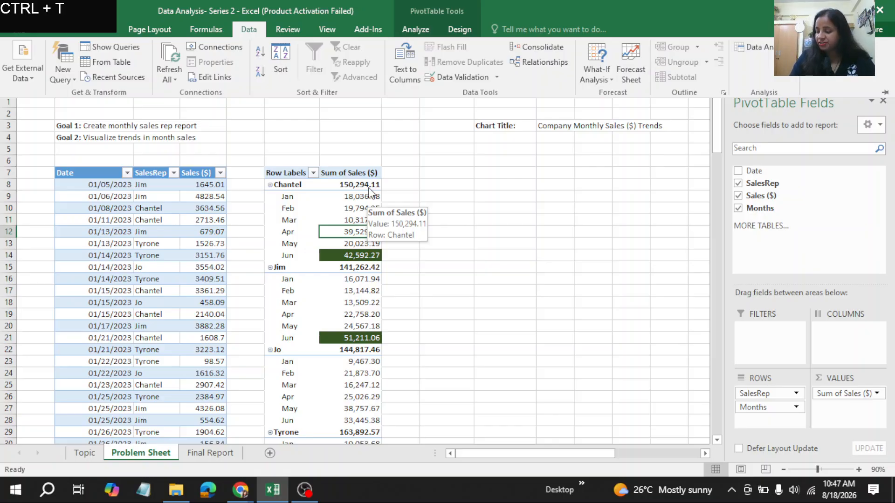
key("ctrl+F1")
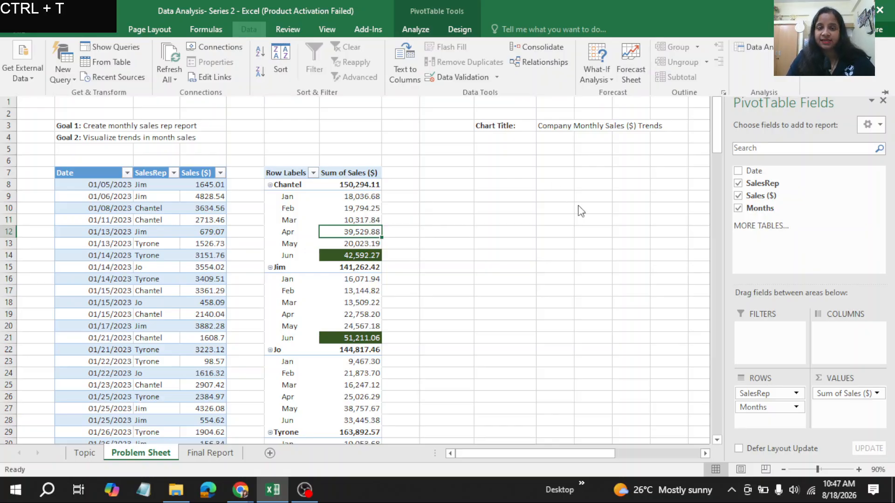
left_click(438, 205)
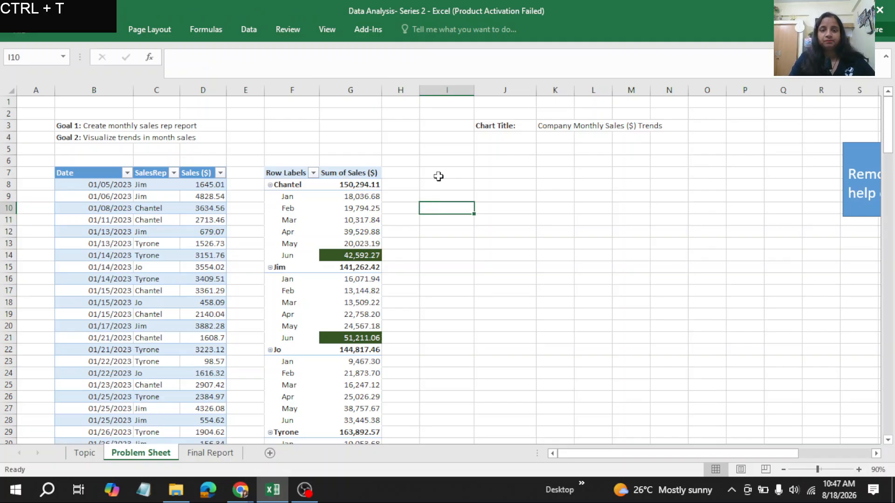
left_click(439, 193)
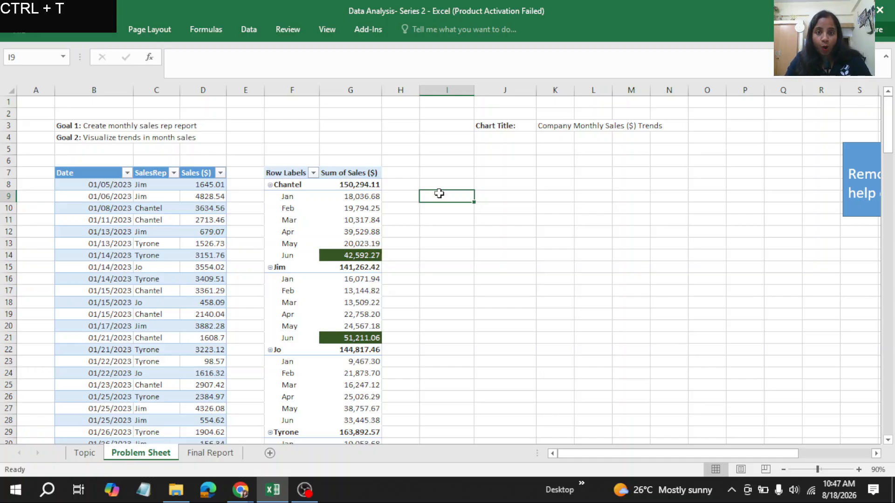
key("alt")
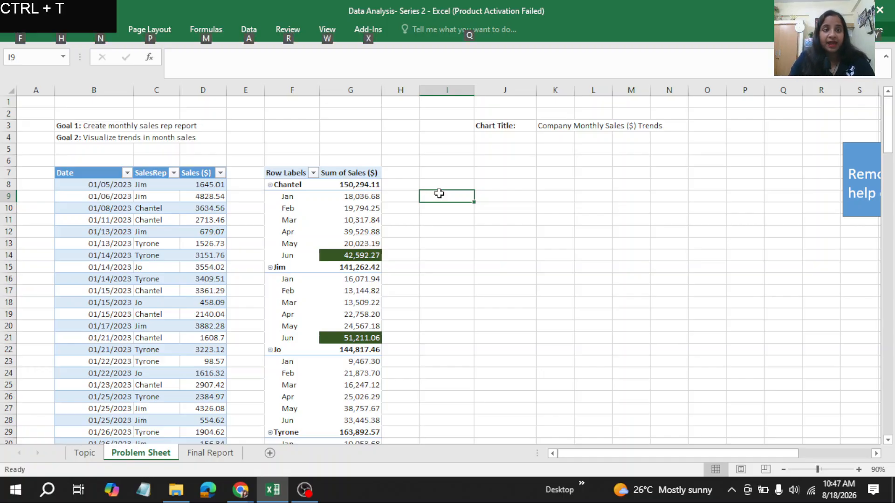
key("n")
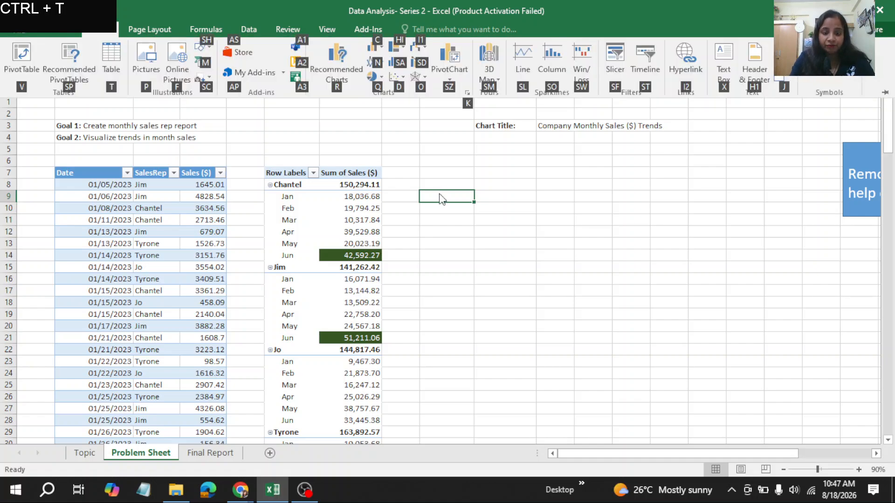
key("v")
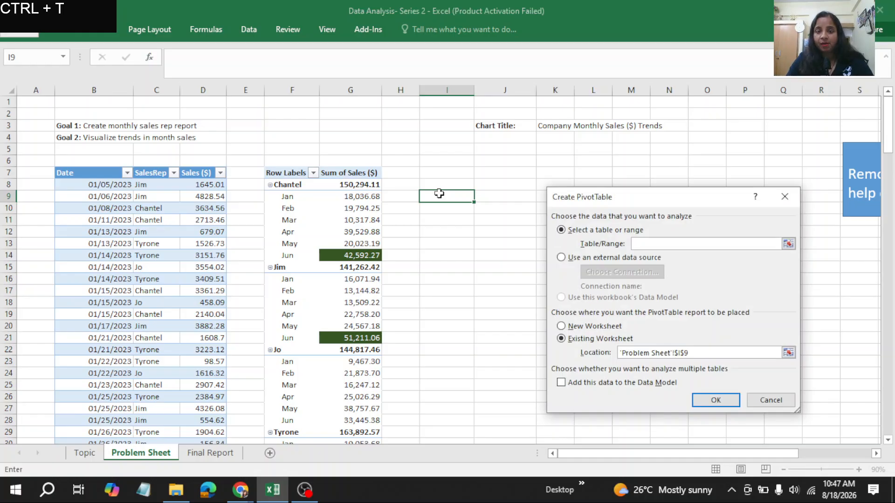
left_click(784, 196)
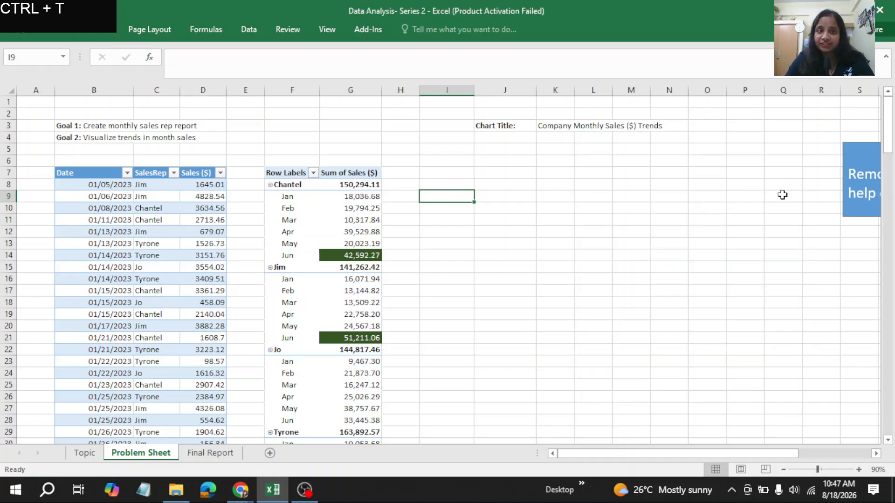
Create a second PivotTable from Table3 in the existing worksheet at cell I7 of Problem Sheet
left_click(147, 210)
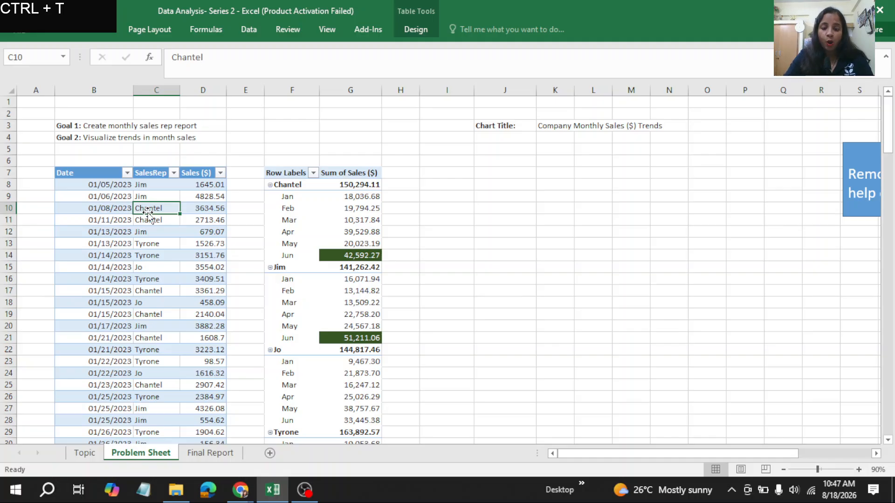
key("alt+n")
key("v")
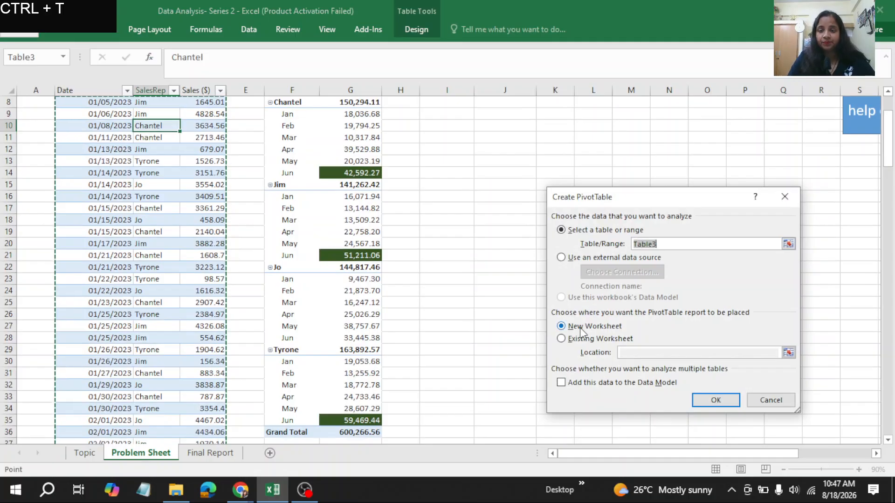
left_click(561, 341)
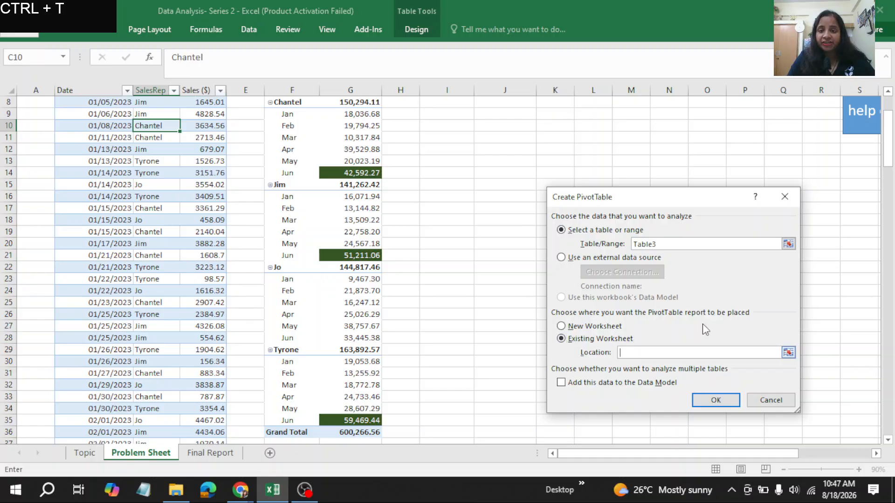
scroll(541, 145, "up", 3)
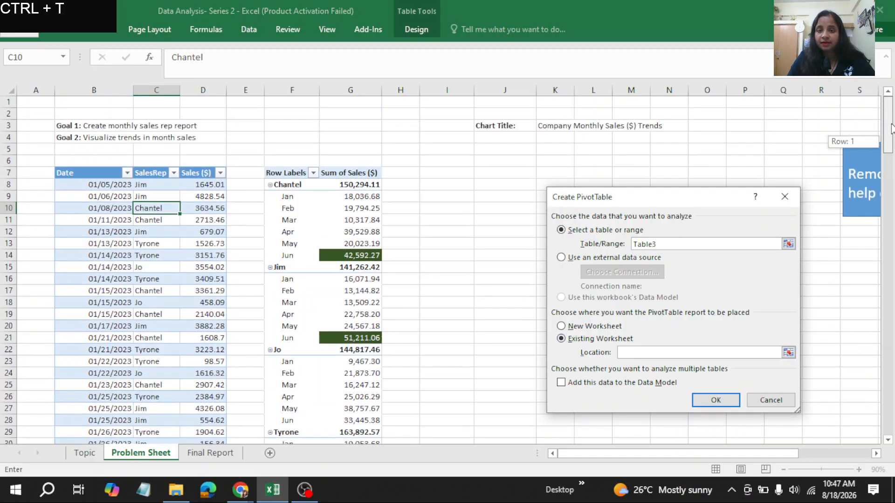
left_click(461, 174)
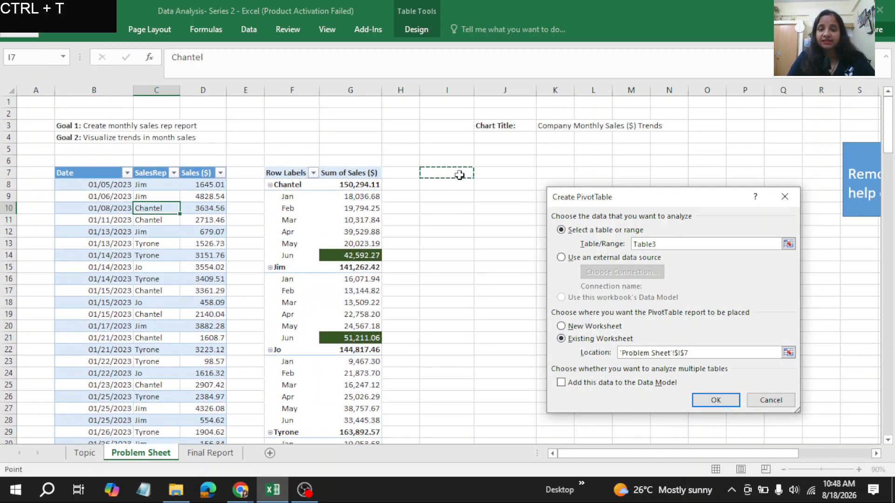
left_click(718, 400)
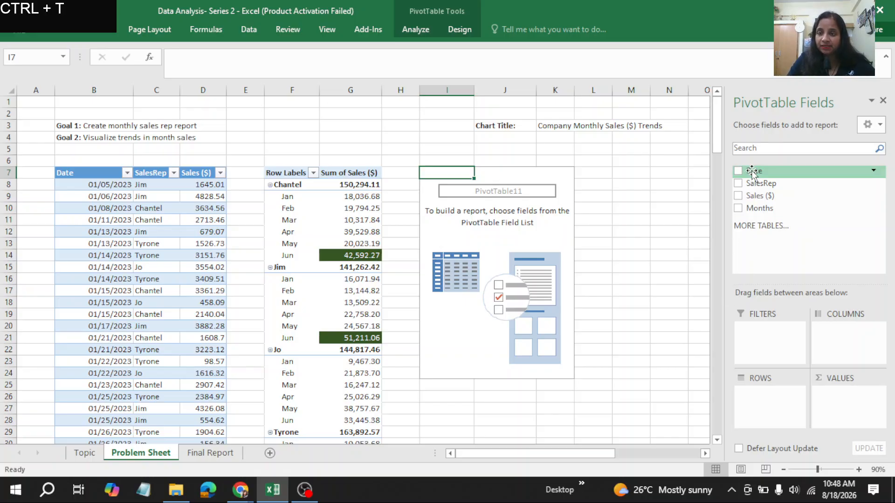
Add the Date field to the rows of the new PivotTable at I7
left_click_drag(751, 171, 753, 384)
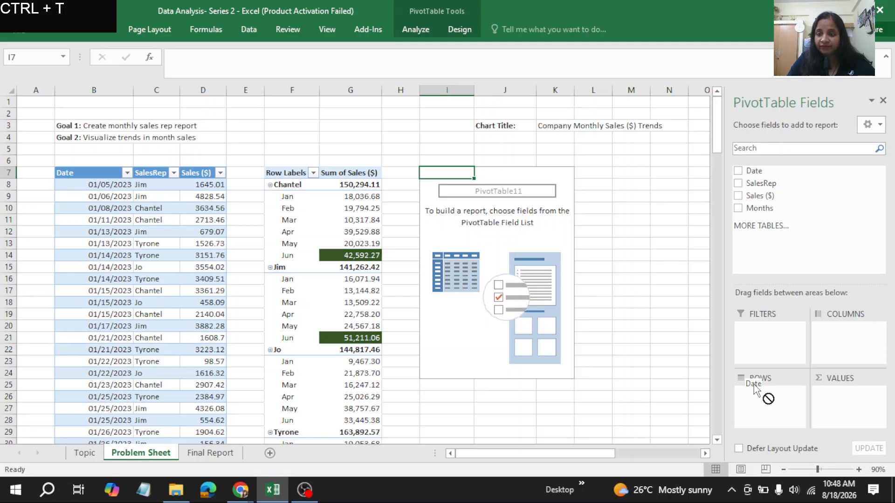
left_click_drag(751, 171, 760, 393)
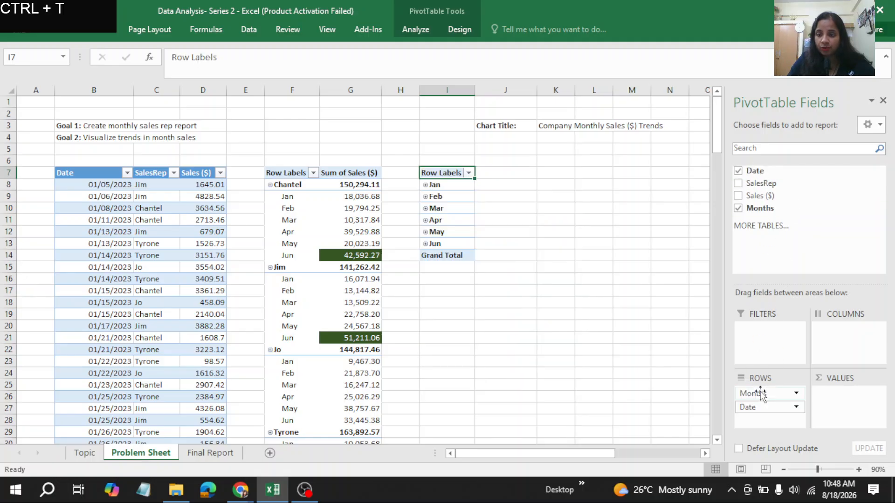
Remove the Date field from the second PivotTable's rows, keeping Months, and add Sales ($) to its values
left_click(738, 172)
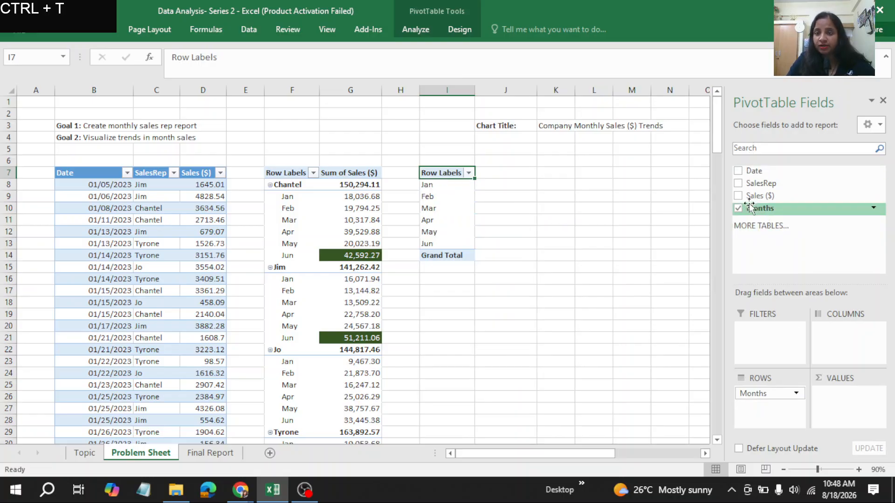
left_click_drag(748, 196, 844, 404)
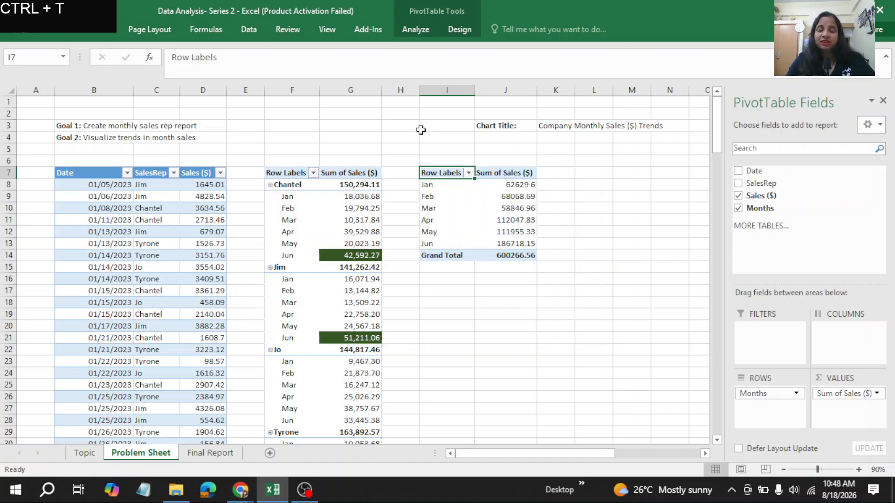
Format the second PivotTable's sales values as Number with two decimal places and a thousands separator
left_click(507, 193)
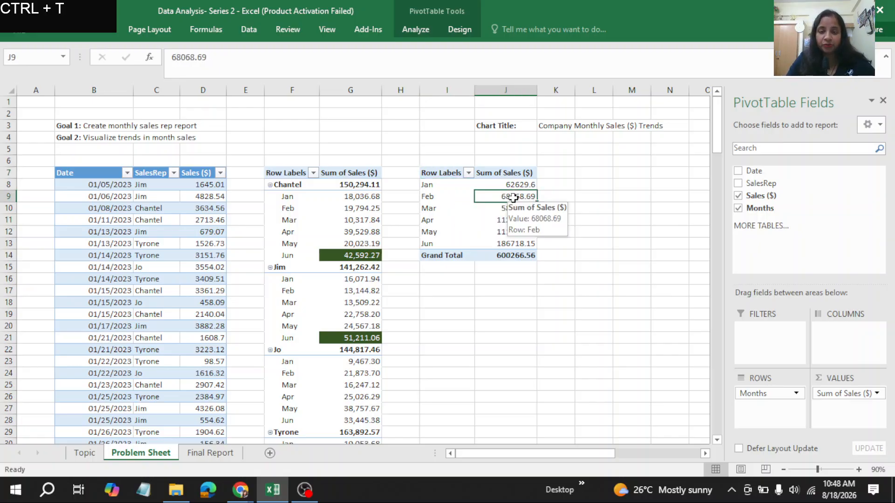
right_click(513, 197)
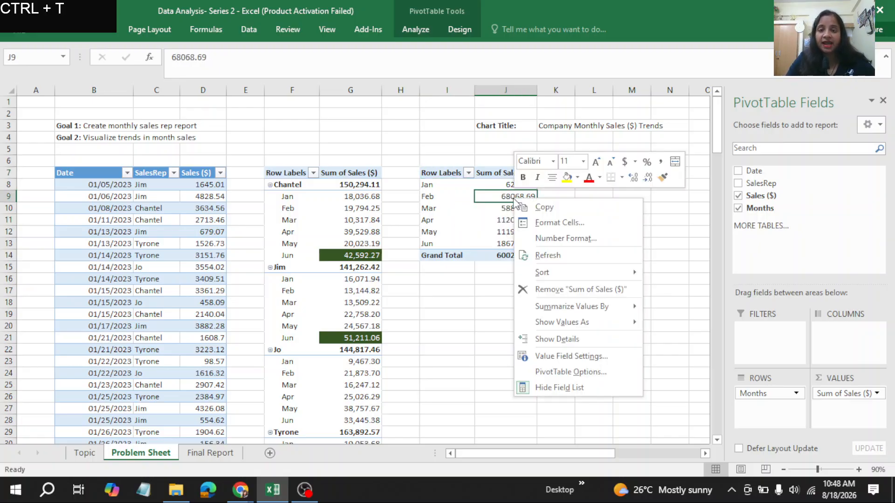
left_click(552, 244)
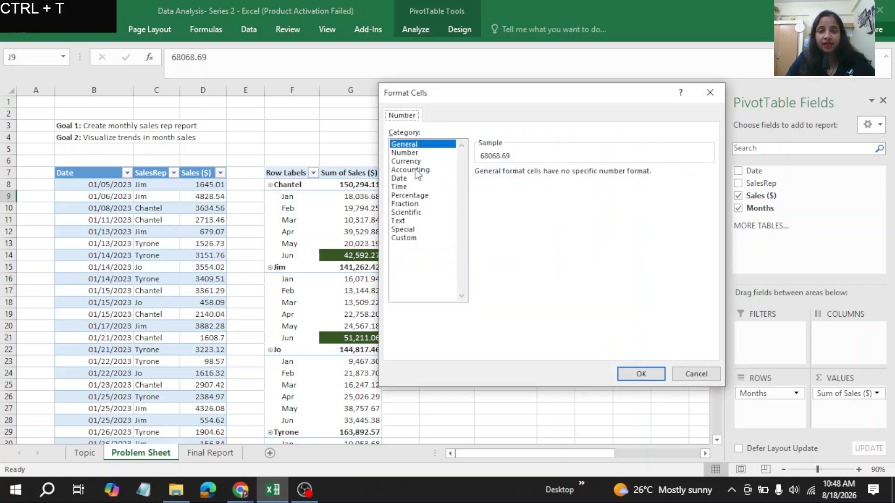
left_click(403, 154)
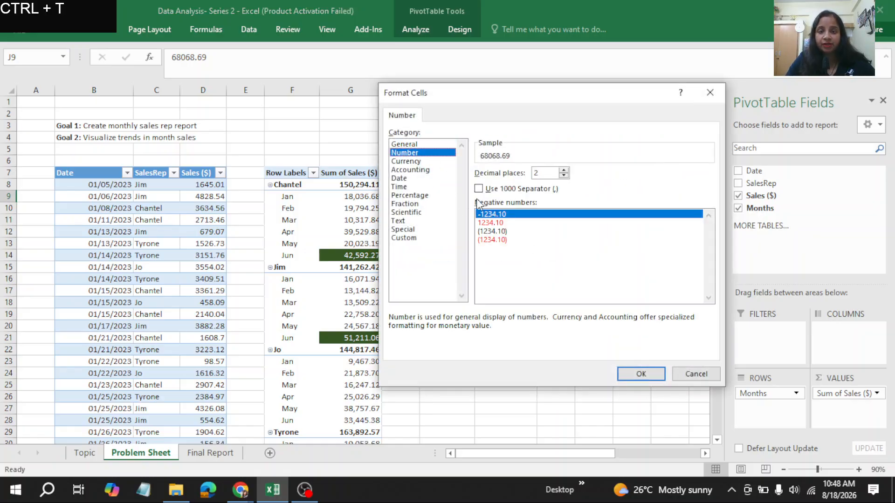
left_click(478, 189)
left_click(639, 375)
left_click(517, 233)
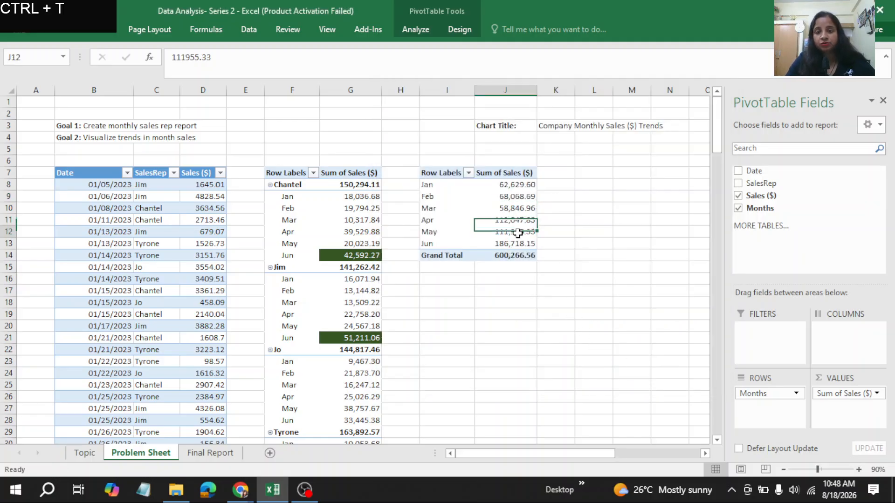
left_click(515, 201)
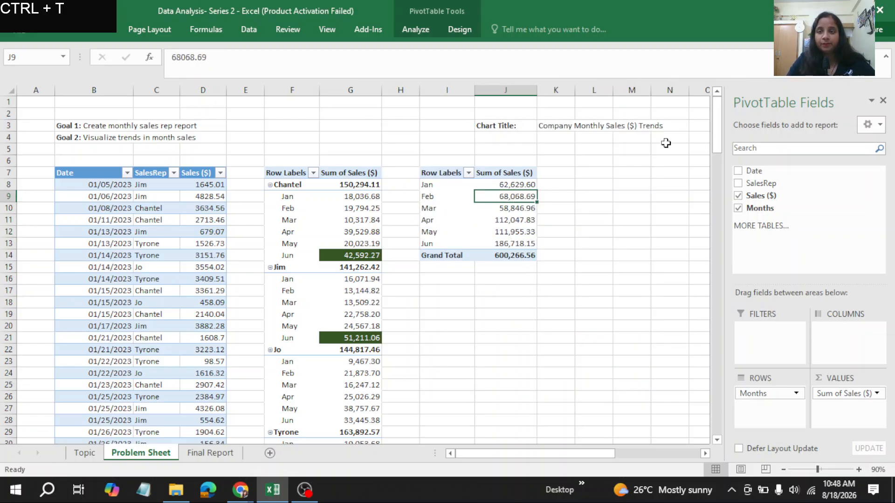
Insert a Line PivotChart based on the monthly sales PivotTable at I7
left_click_drag(720, 137, 720, 145)
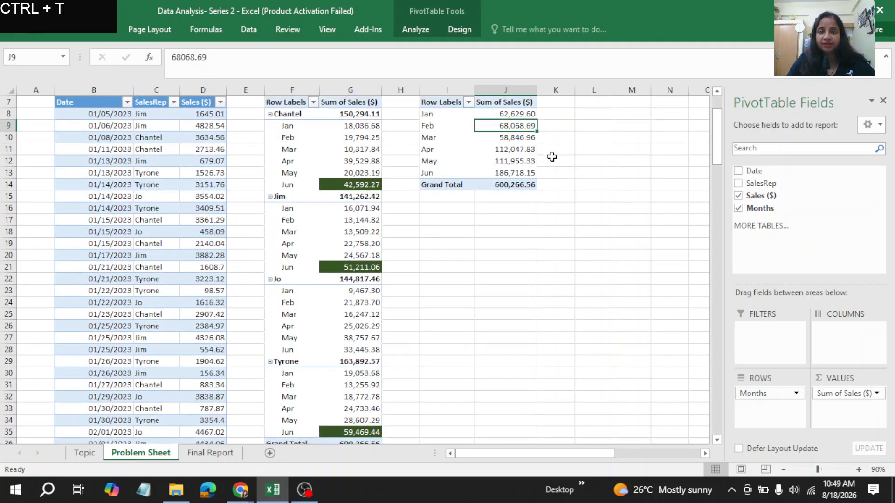
left_click(472, 245)
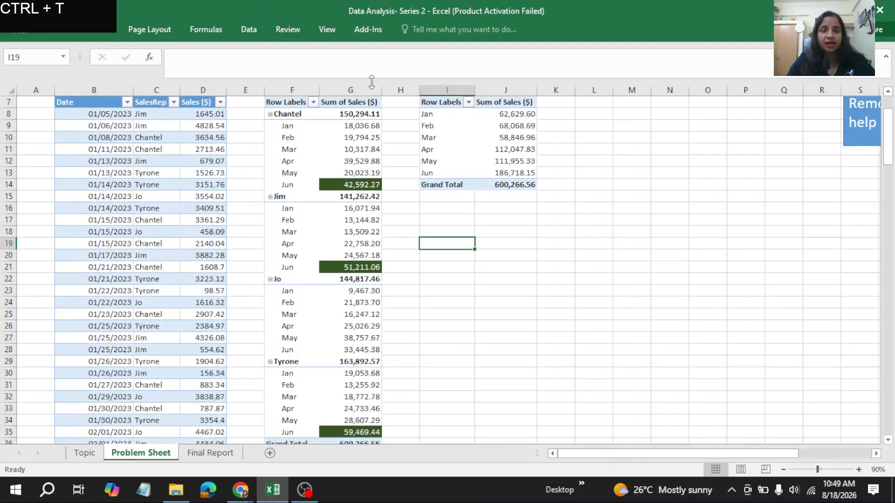
left_click(516, 141)
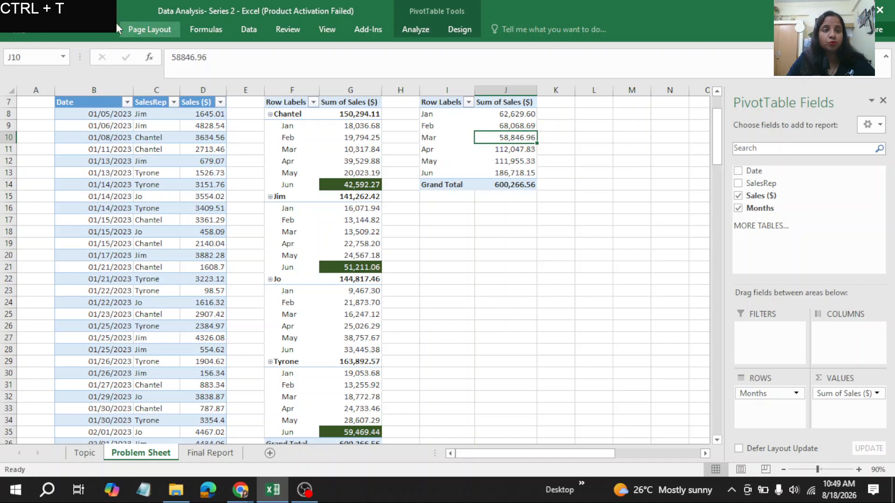
left_click(105, 31)
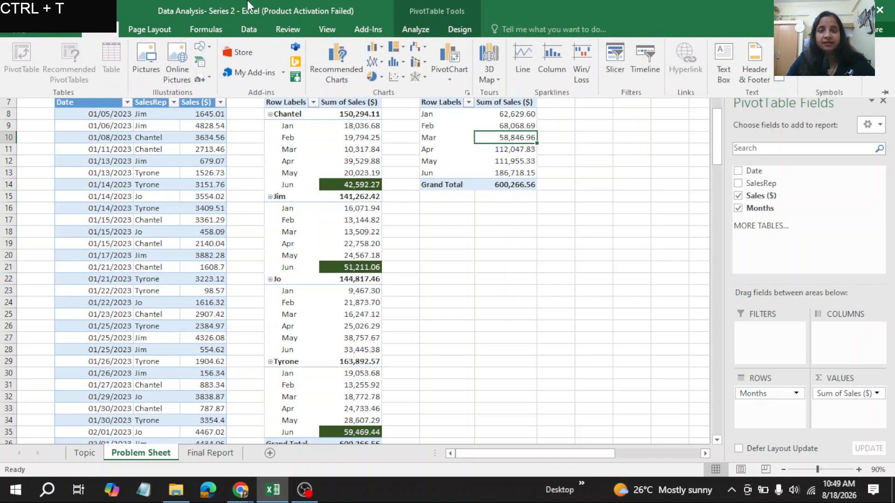
left_click(450, 80)
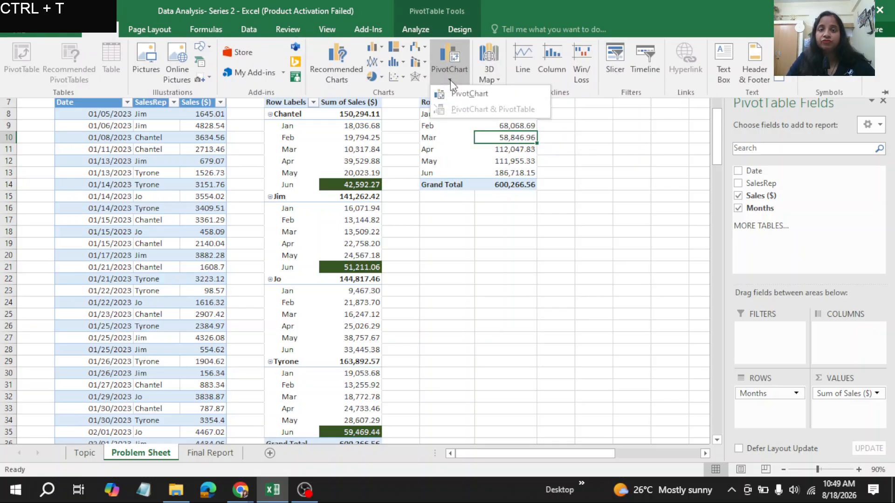
left_click(462, 94)
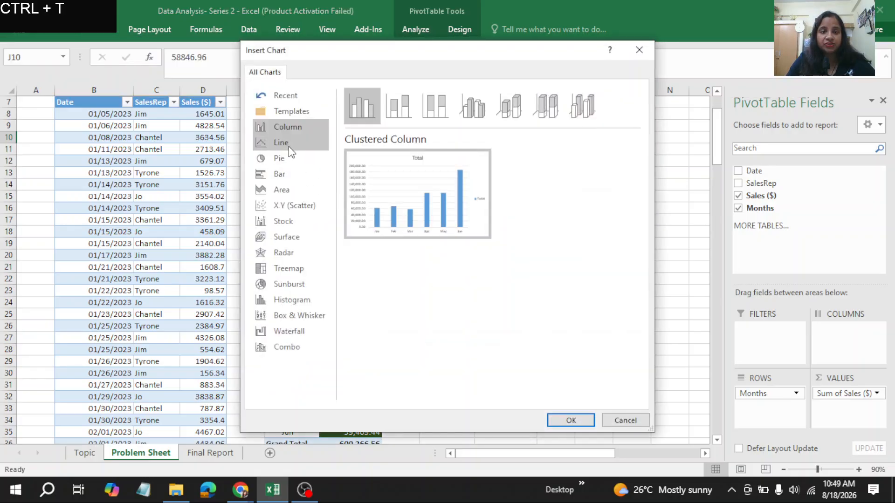
left_click(289, 146)
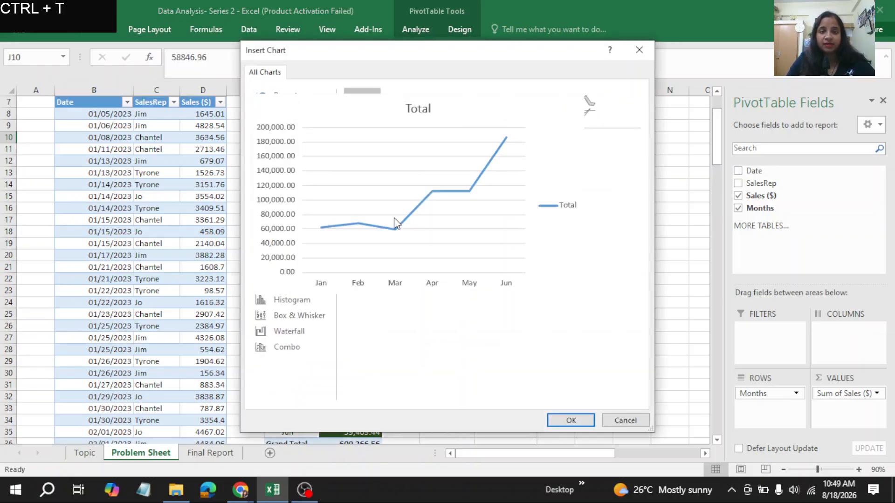
left_click(574, 423)
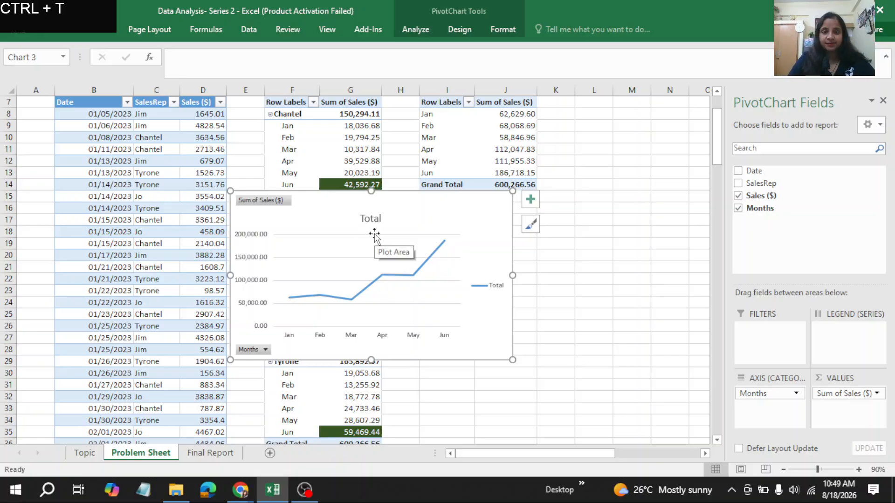
Move the PivotChart below the monthly sales PivotTable, starting in column H at about row 17
mouse_move(428, 219)
left_mouse_down()
mouse_move(509, 225)
mouse_move(627, 274)
mouse_move(609, 233)
mouse_move(565, 225)
mouse_move(580, 220)
left_mouse_up()
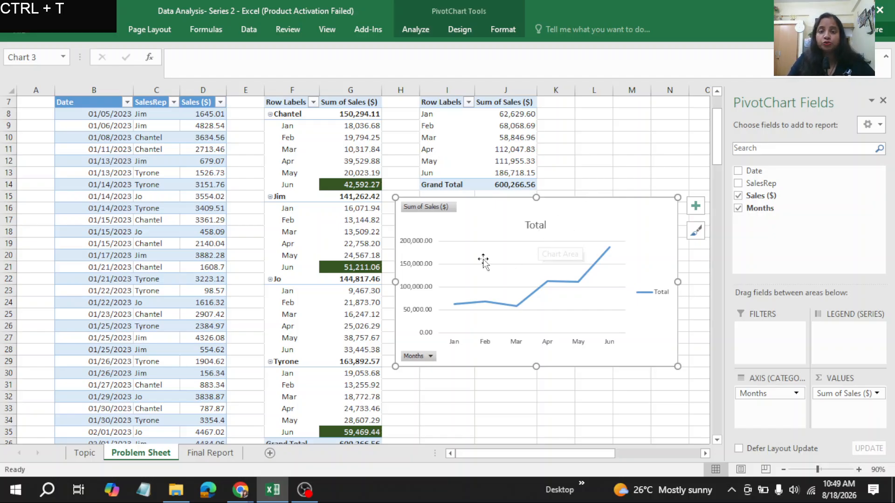
left_click(551, 264)
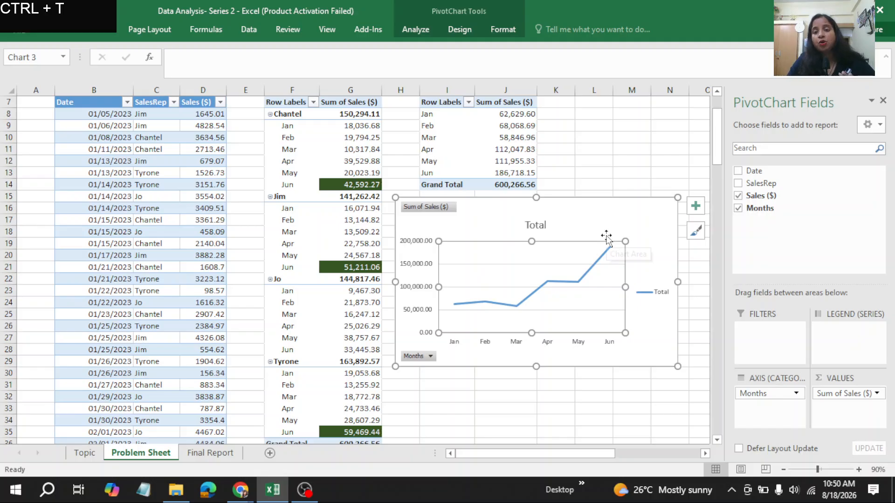
left_click(594, 208)
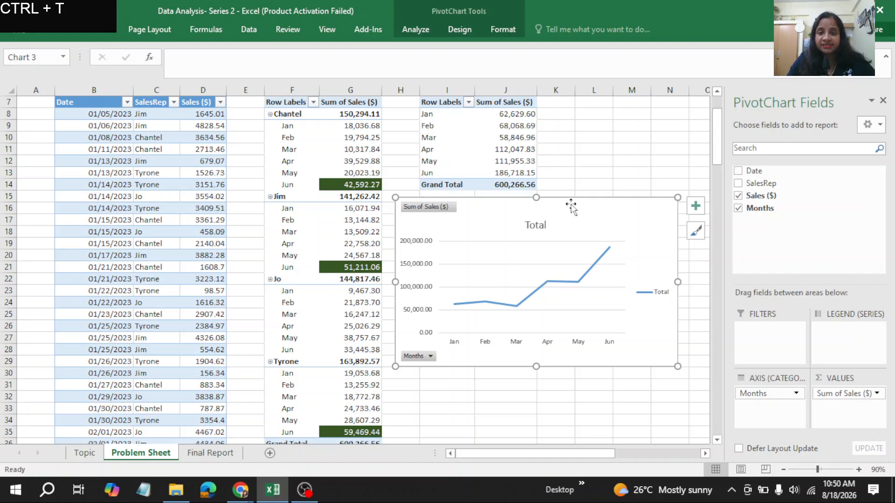
double_click(570, 207)
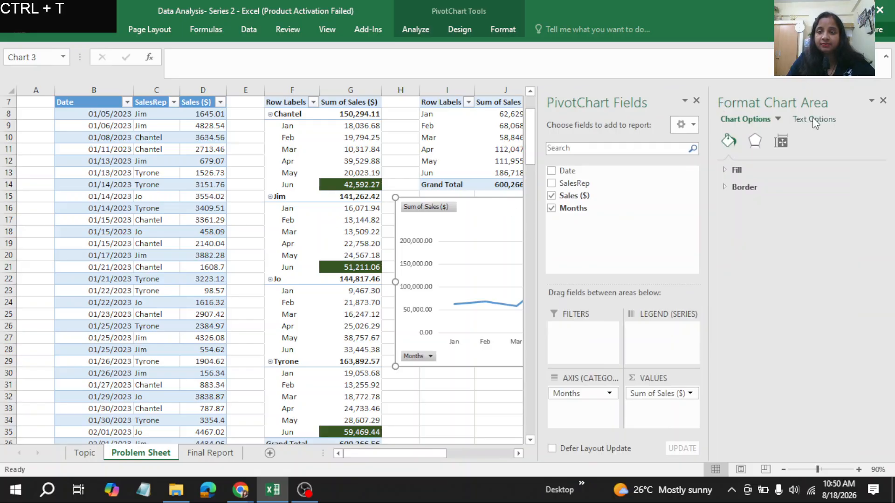
left_click(883, 100)
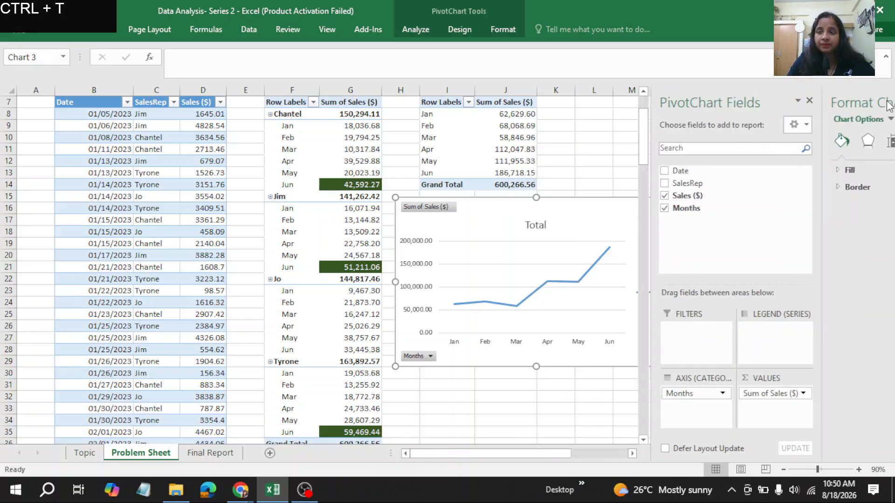
mouse_move(591, 210)
left_mouse_down()
mouse_move(599, 247)
mouse_move(587, 234)
left_mouse_up()
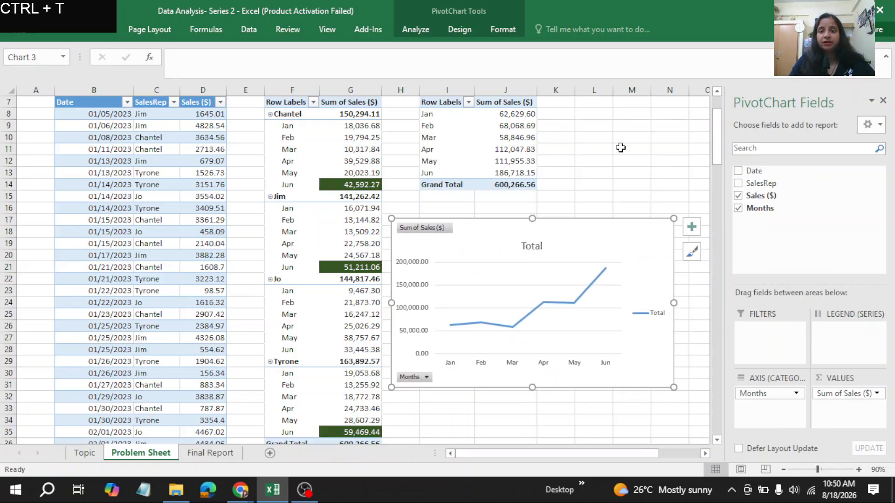
left_click(620, 148)
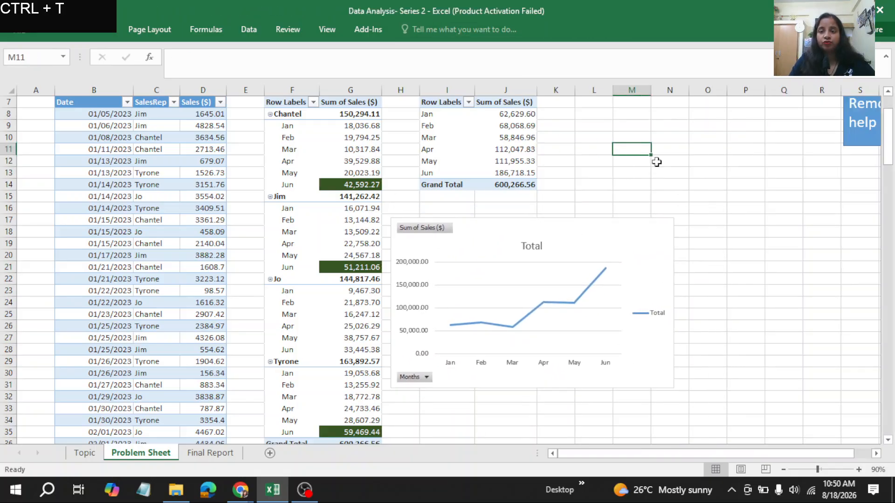
Widen the PivotChart by extending its right edge into column O
left_click(593, 250)
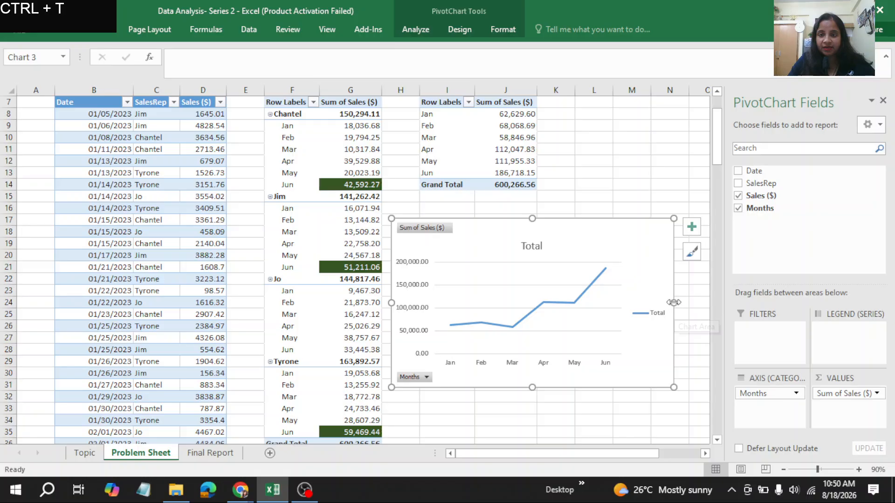
left_click(668, 138)
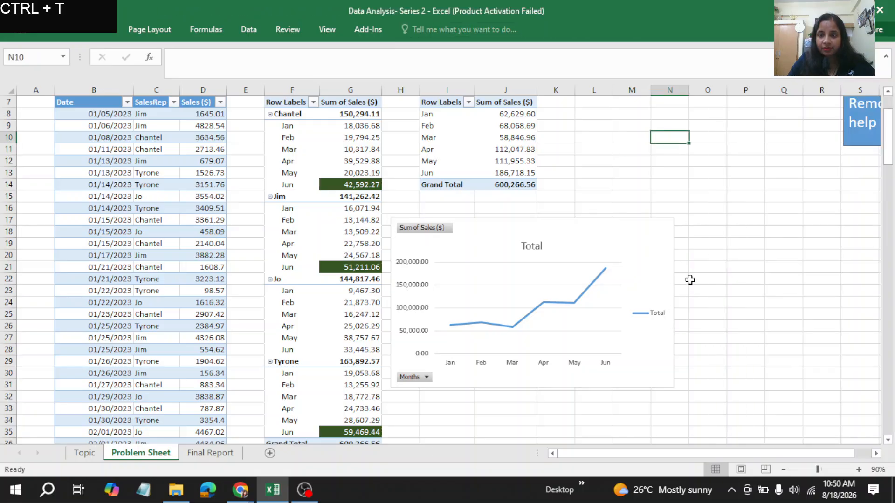
left_click(699, 304)
left_click(637, 276)
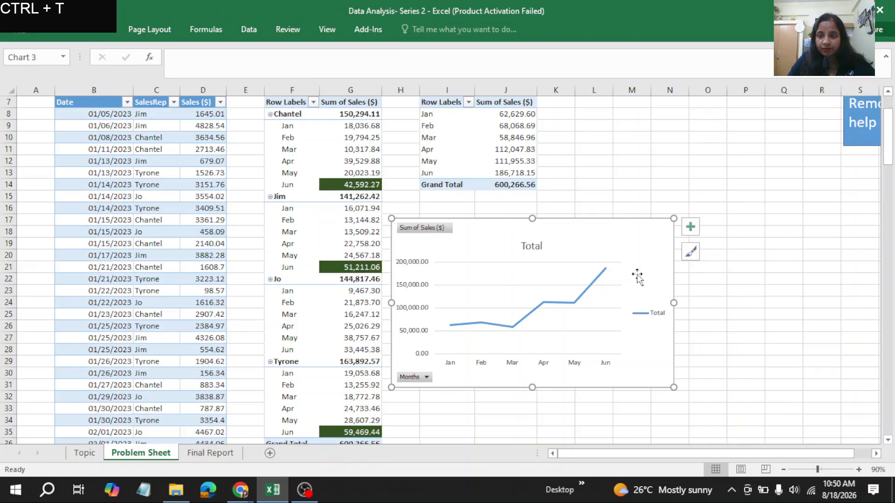
left_click_drag(673, 302, 154, 303)
left_click_drag(594, 453, 525, 460)
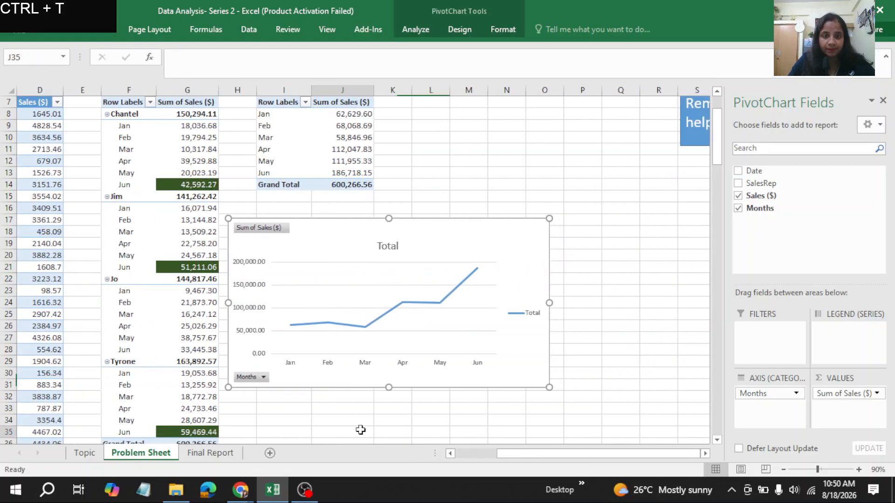
left_click(360, 430)
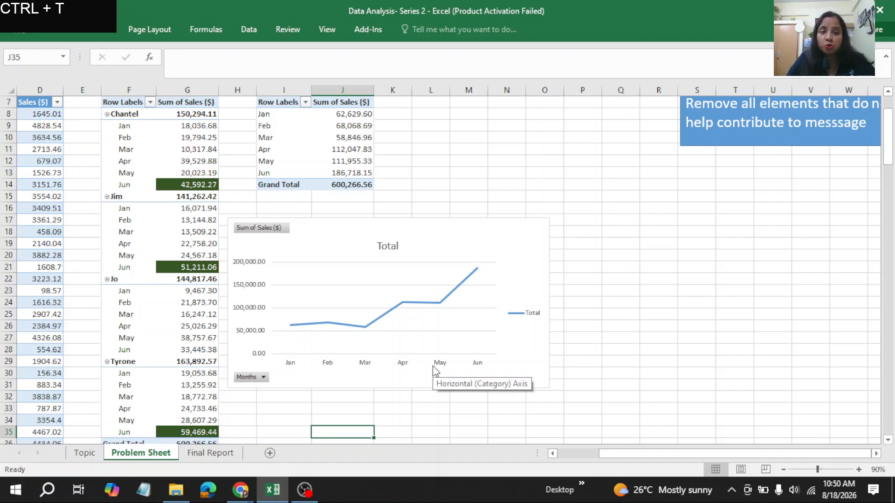
Reposition the PivotChart beneath the monthly sales PivotTable so it starts in column I at about row 18
left_click_drag(320, 238, 361, 249)
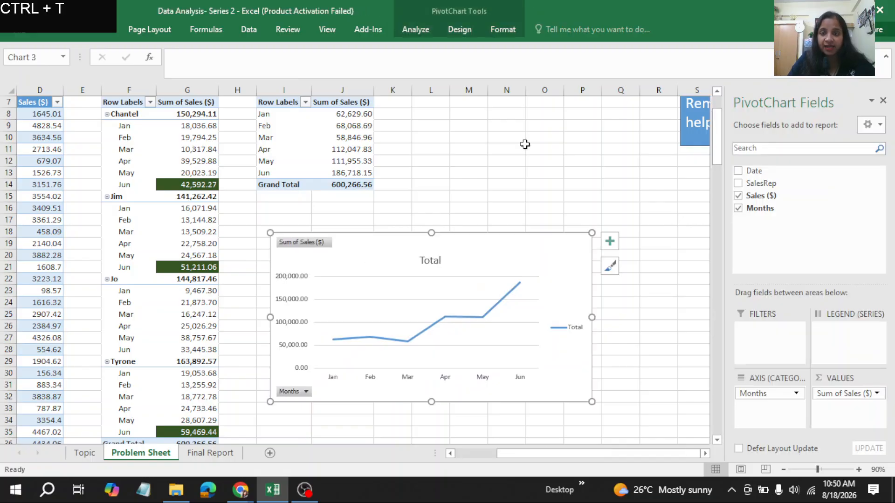
left_click(543, 139)
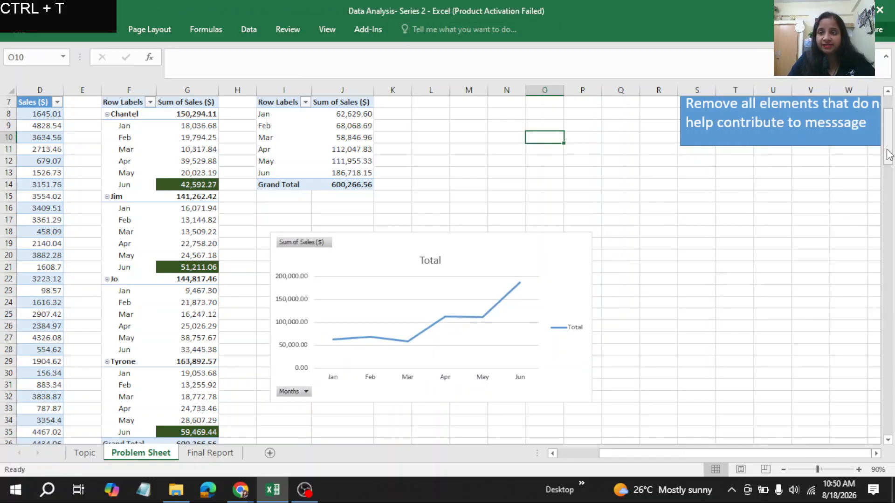
left_click_drag(889, 151, 890, 132)
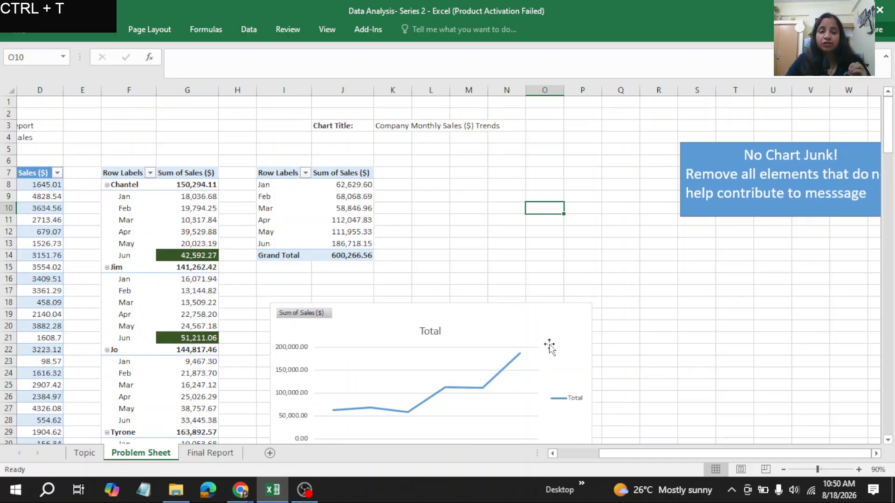
left_click(464, 342)
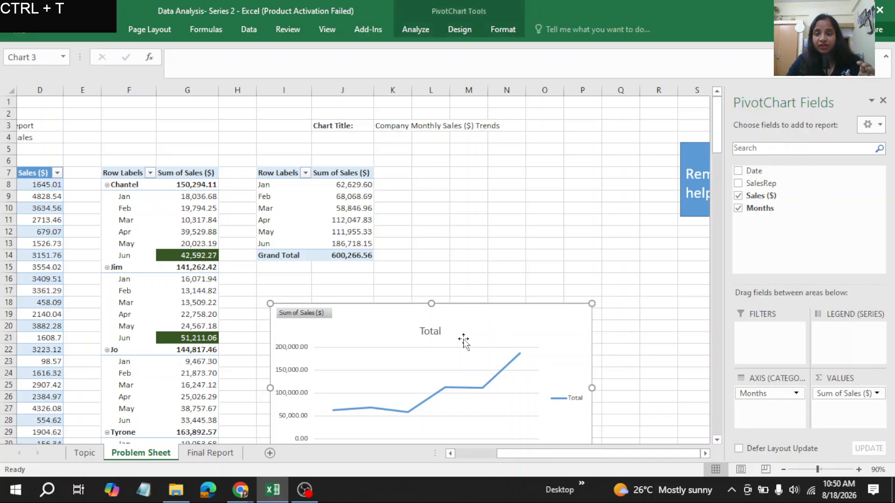
left_click(542, 242)
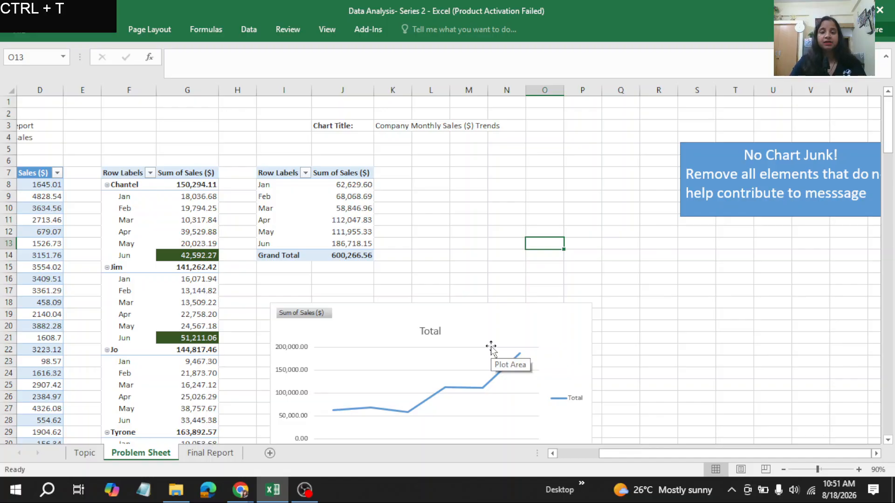
left_click(461, 338)
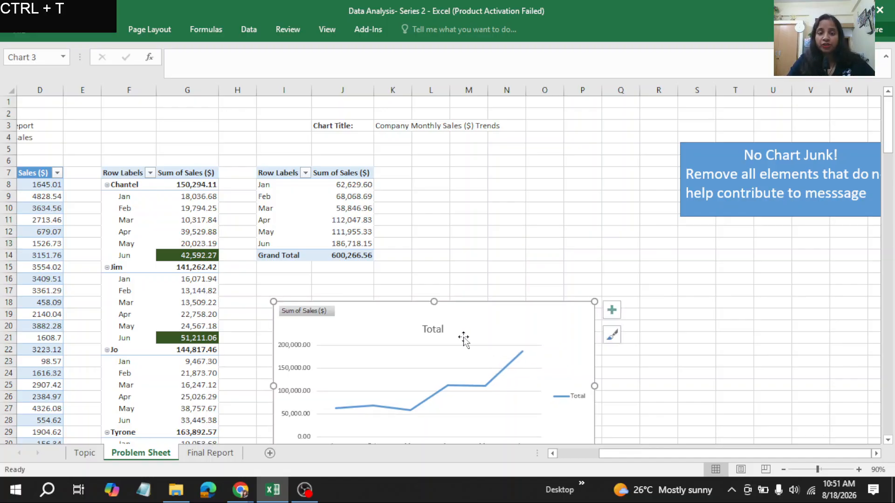
left_click(660, 334)
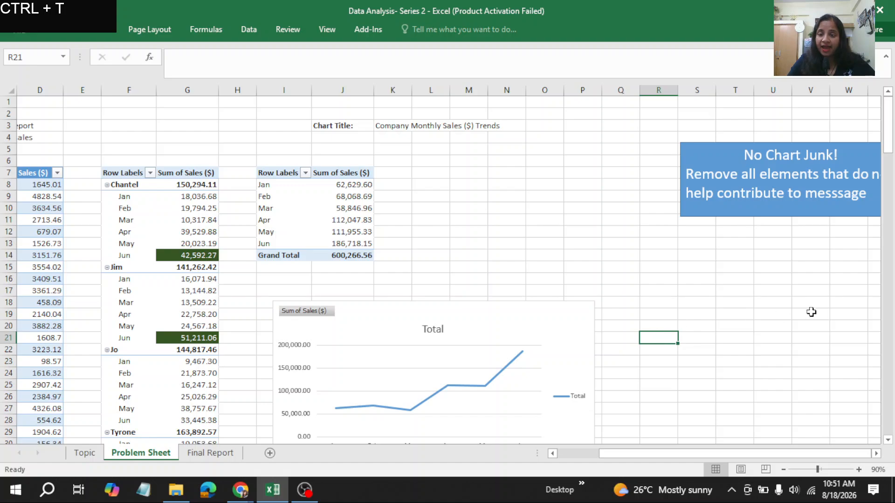
Remove the legend from the monthly sales PivotChart
left_click_drag(887, 138, 885, 157)
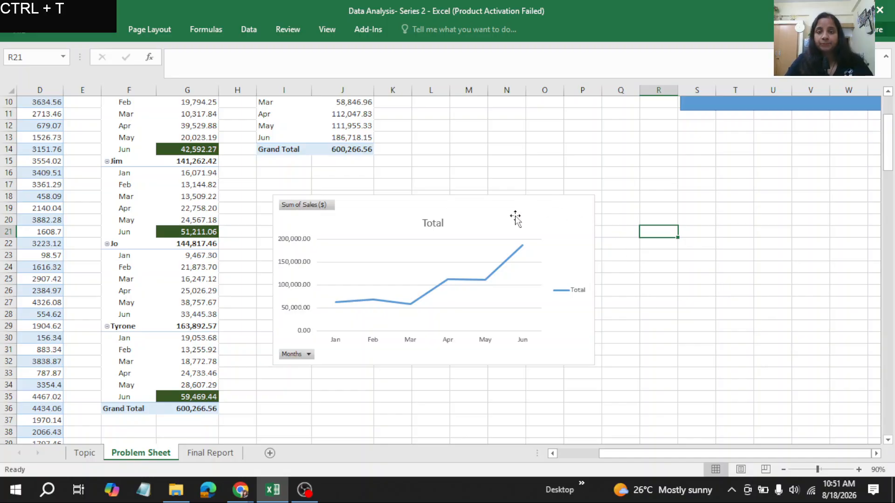
left_click(569, 294)
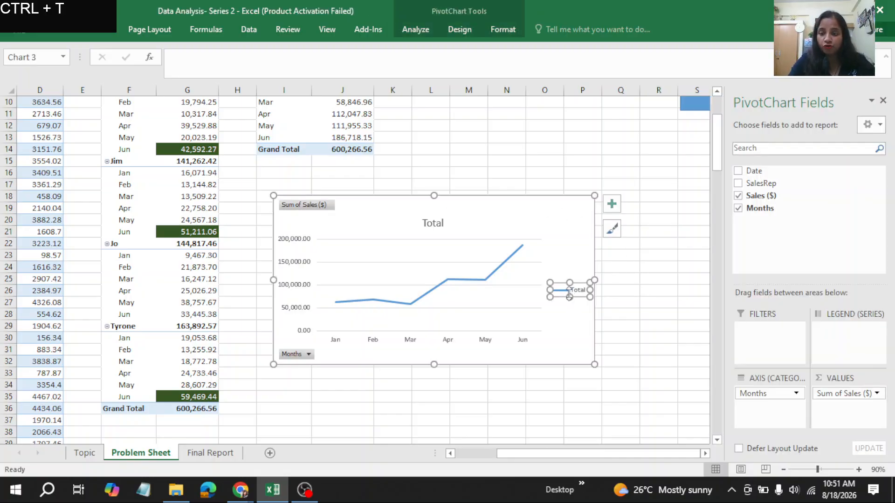
key("Delete")
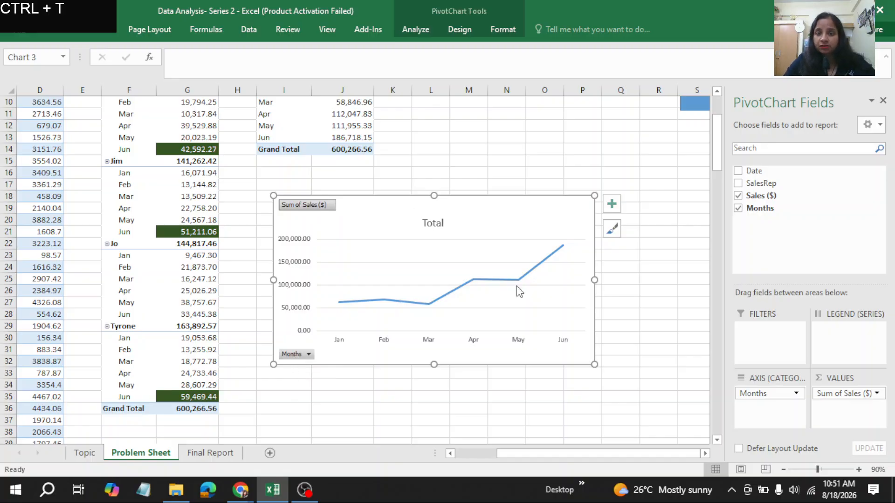
Link the PivotChart title to cell K3 of the Problem Sheet, which holds "Company Monthly Sales ($) Trends"
left_click(438, 224)
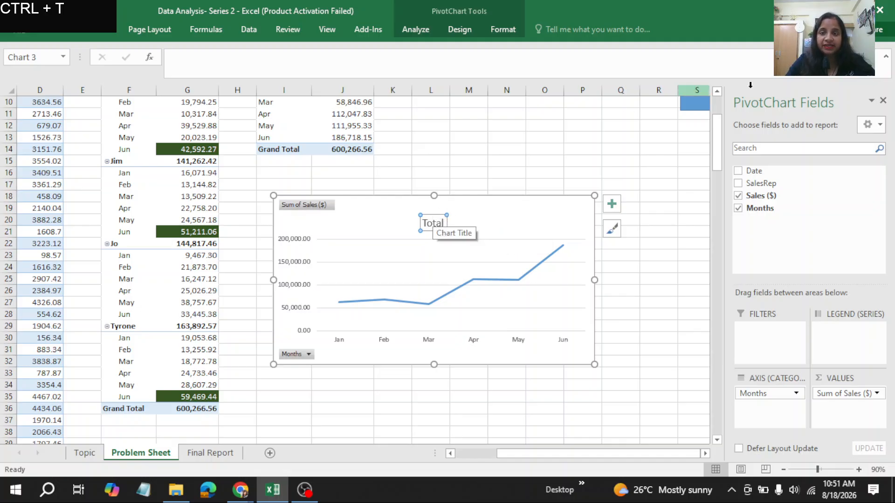
left_click_drag(716, 148, 717, 132)
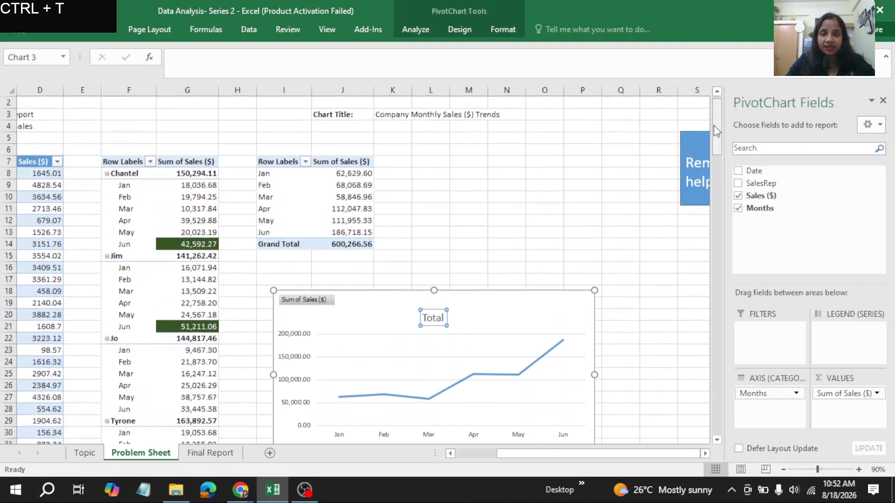
left_click(208, 71)
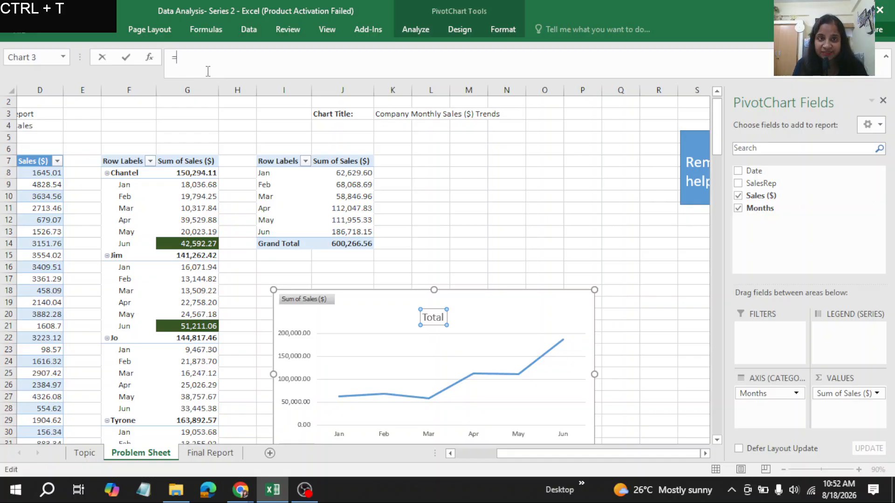
left_click(399, 114)
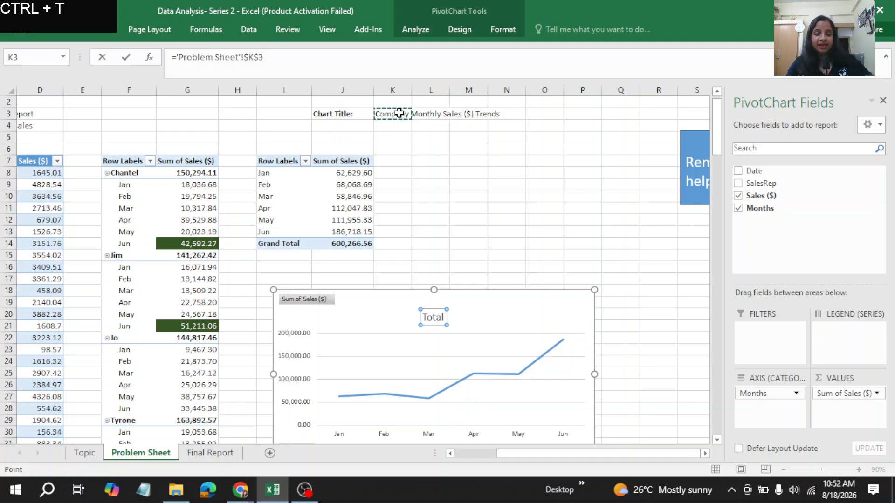
key("Return")
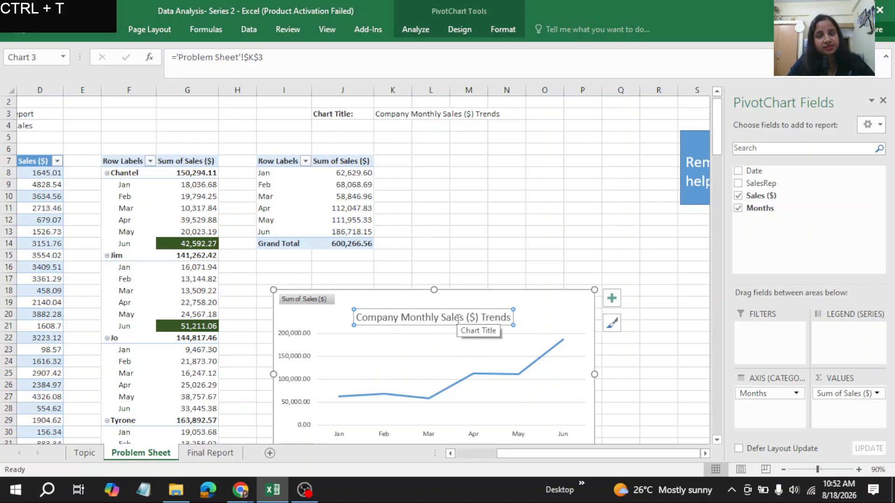
left_click(398, 119)
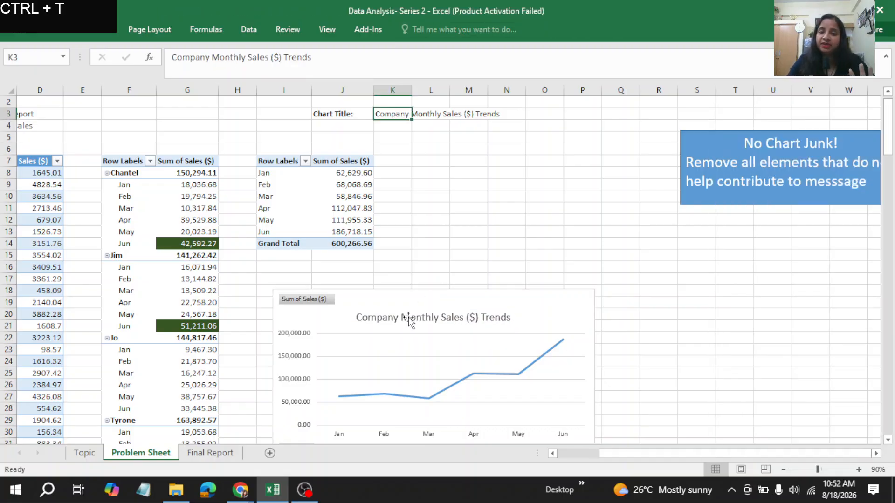
Add data labels to the PivotChart line and delete the chart's vertical value axis
left_click(497, 263)
left_click(497, 326)
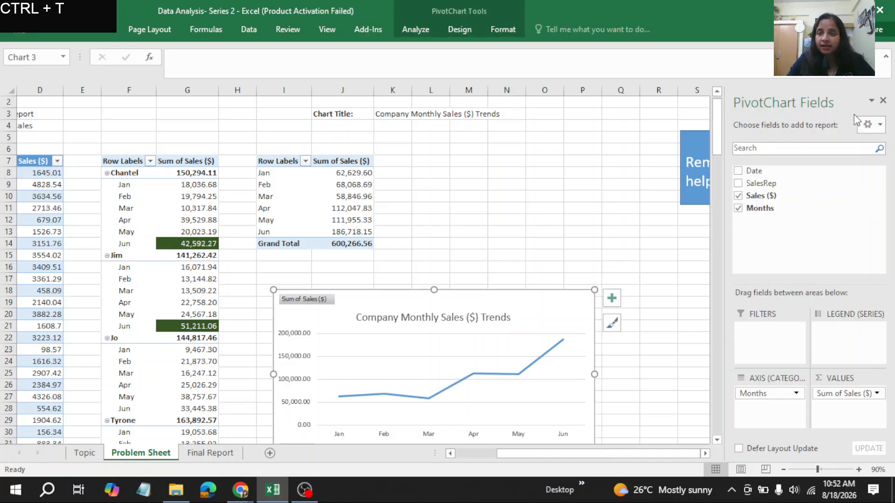
mouse_move(722, 134)
left_mouse_down()
mouse_move(721, 165)
mouse_move(714, 148)
left_mouse_up()
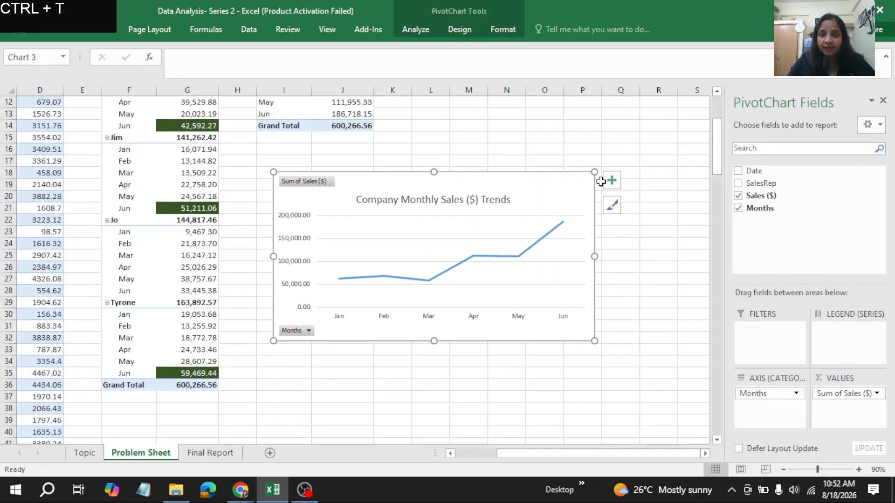
left_click(611, 183)
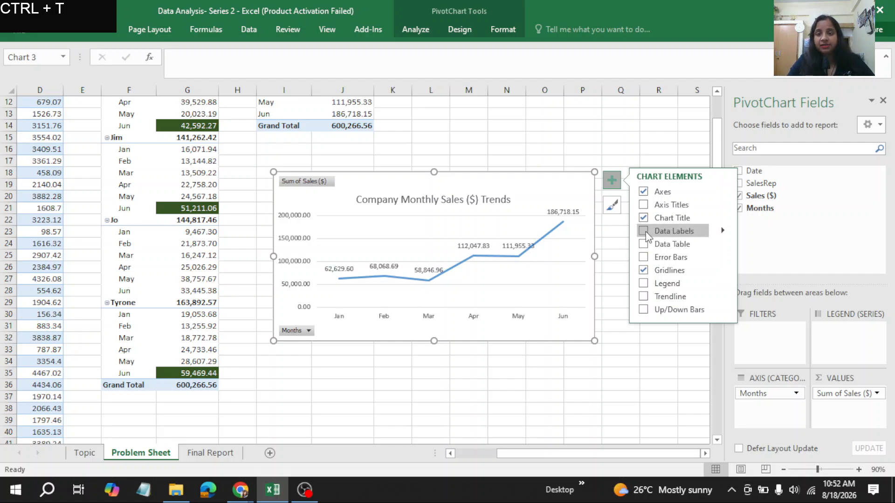
left_click(643, 231)
left_click(563, 387)
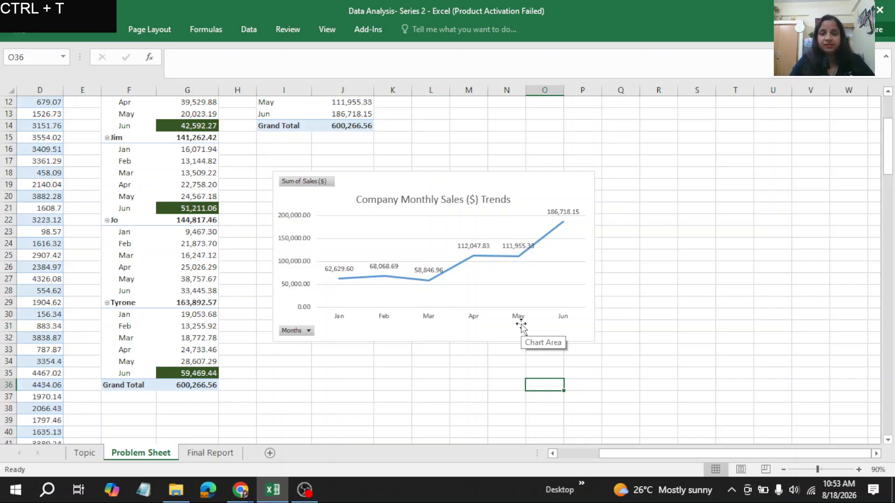
left_click(288, 225)
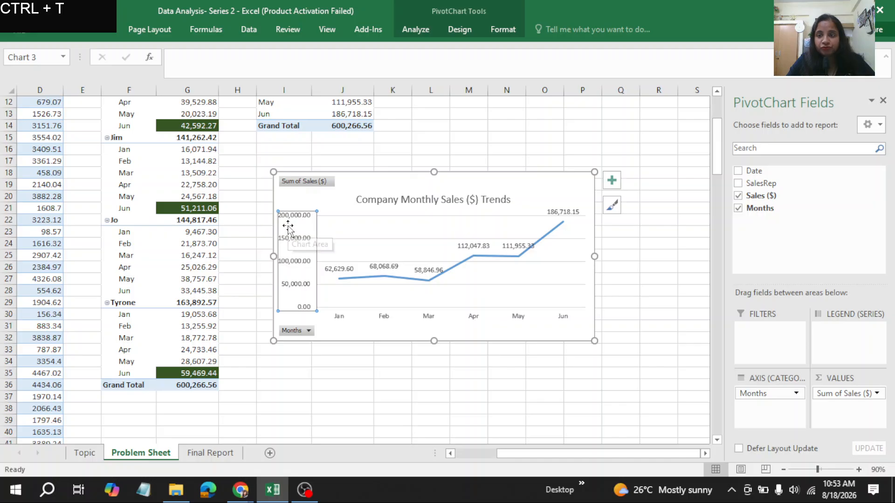
key("Delete")
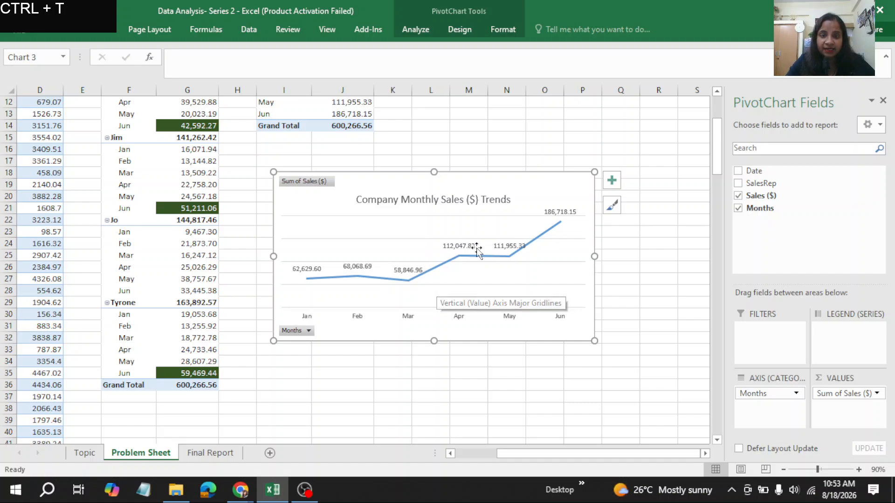
Reposition the May and March data labels individually so that each sits below the line
left_click(513, 248)
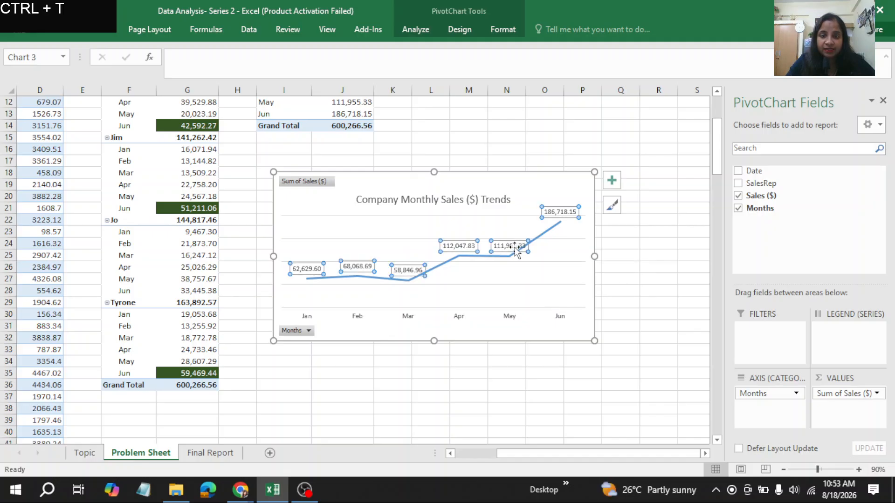
left_click(514, 247)
left_click_drag(514, 247, 520, 269)
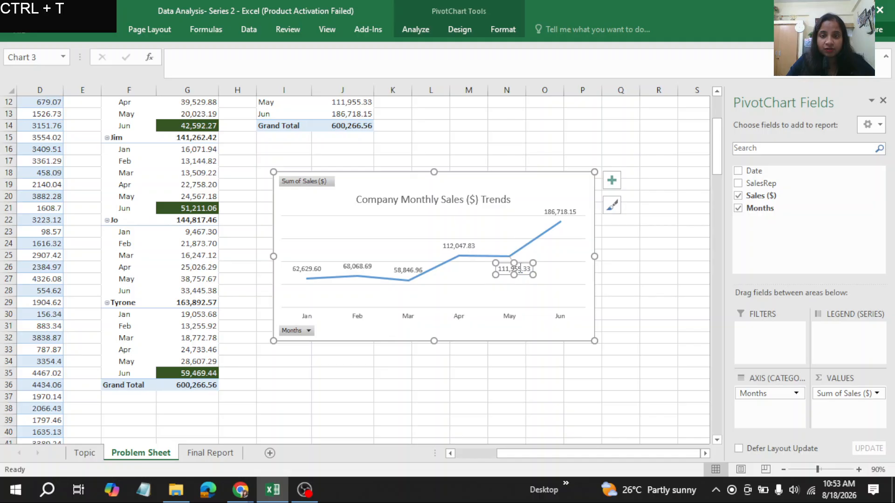
left_click(559, 269)
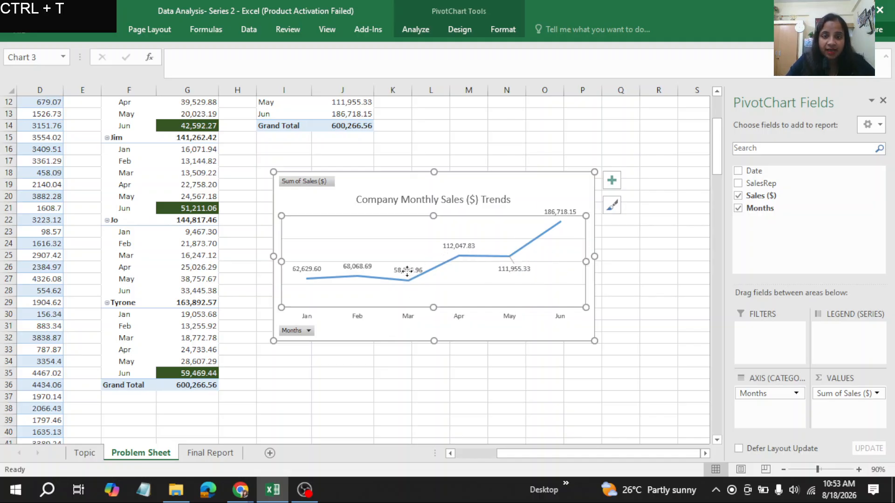
left_click(409, 275)
left_click(409, 277)
left_click_drag(409, 277, 412, 290)
left_click(465, 284)
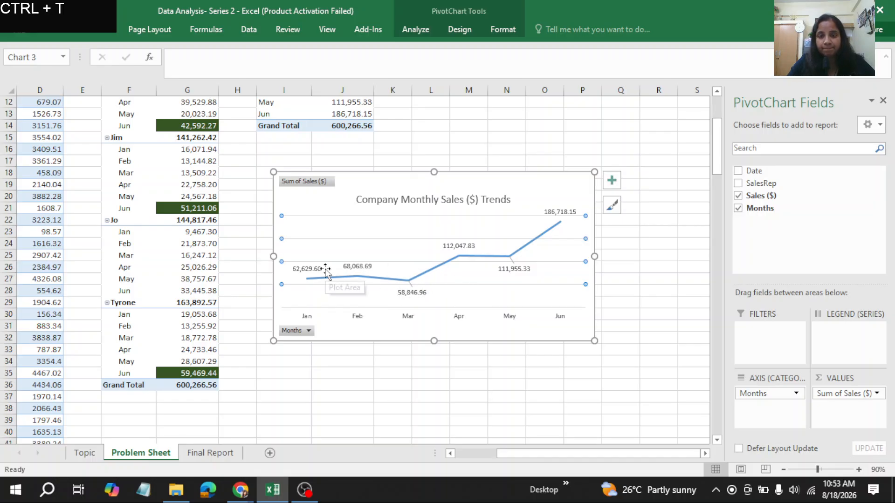
Try to nudge the January data label slightly down and to the left
left_click(299, 270)
left_click_drag(299, 272, 294, 275)
left_click(304, 275)
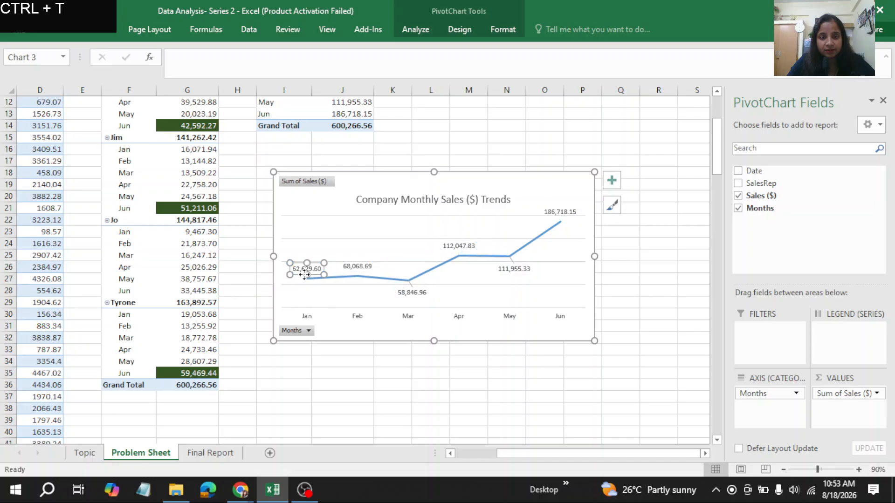
Enlarge the PivotChart's plot area slightly upward toward the chart title
left_click(337, 295)
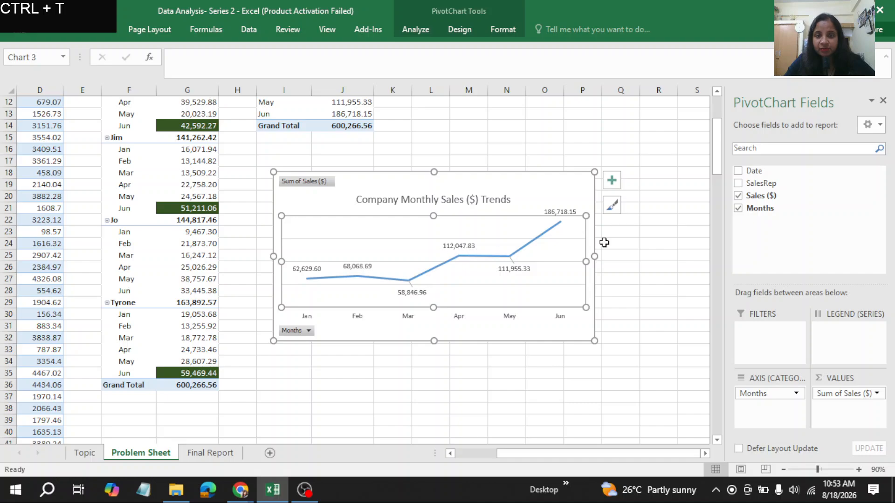
left_click_drag(586, 217, 583, 211)
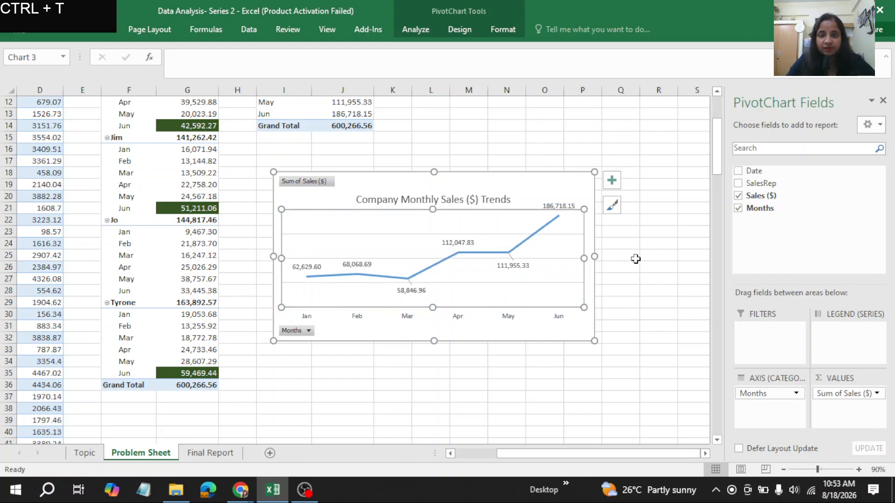
left_click(659, 264)
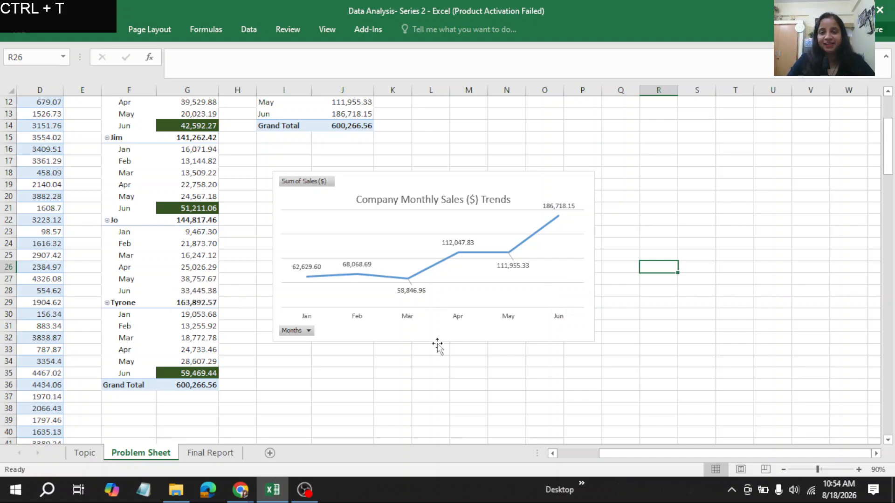
Add the SalesRep field as a report filter to the monthly sales PivotTable at I7
left_click_drag(646, 455, 606, 457)
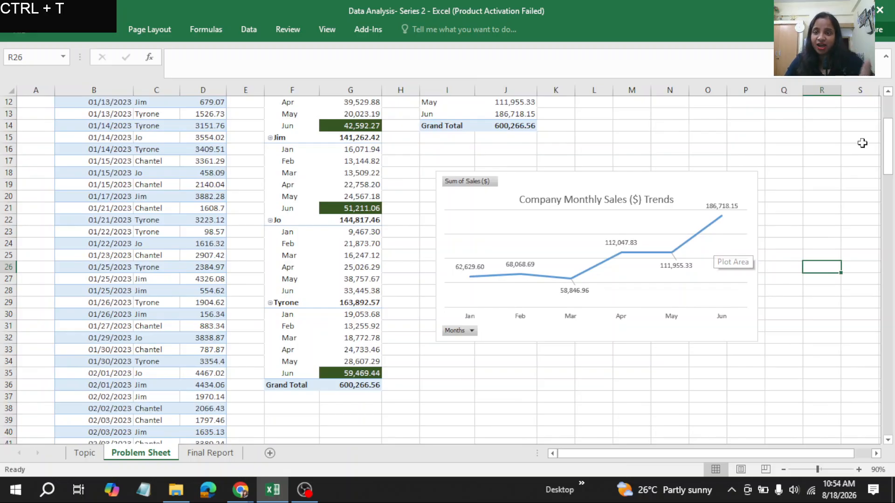
left_click_drag(890, 168, 891, 151)
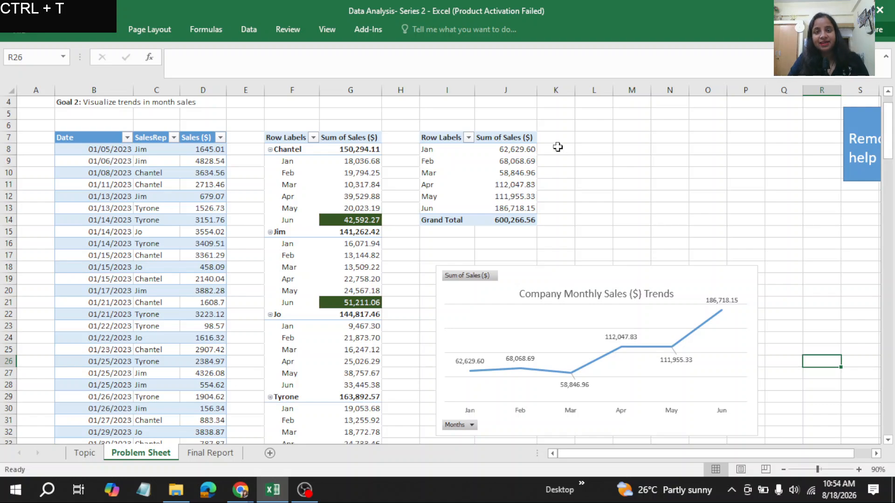
mouse_move(475, 167)
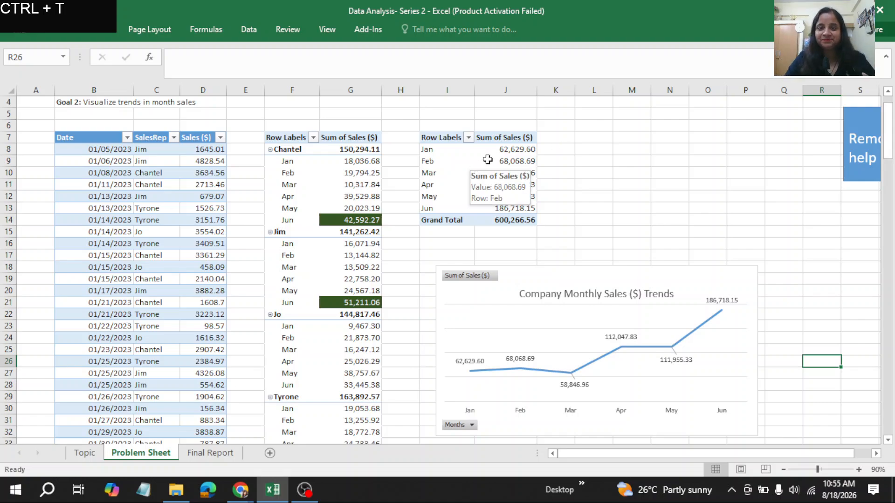
left_click(475, 166)
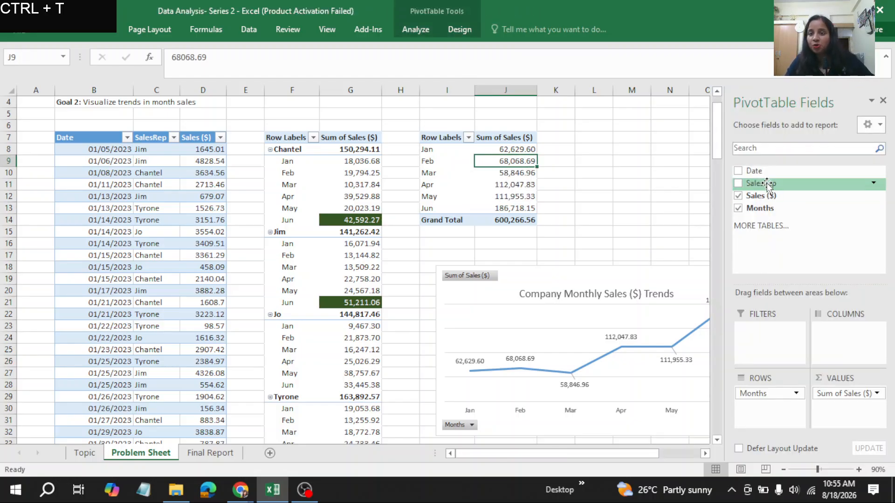
left_click_drag(766, 183, 763, 347)
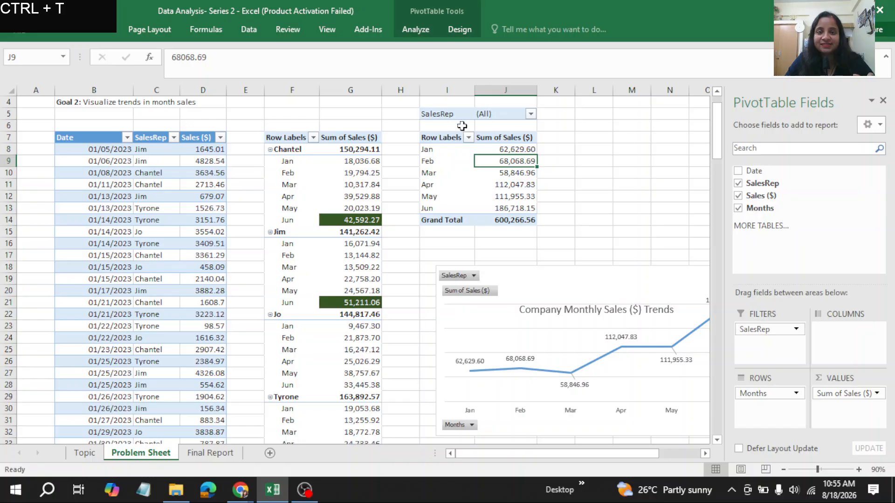
Filter the monthly sales PivotTable to only the third sales rep in the SalesRep filter list
left_click(531, 114)
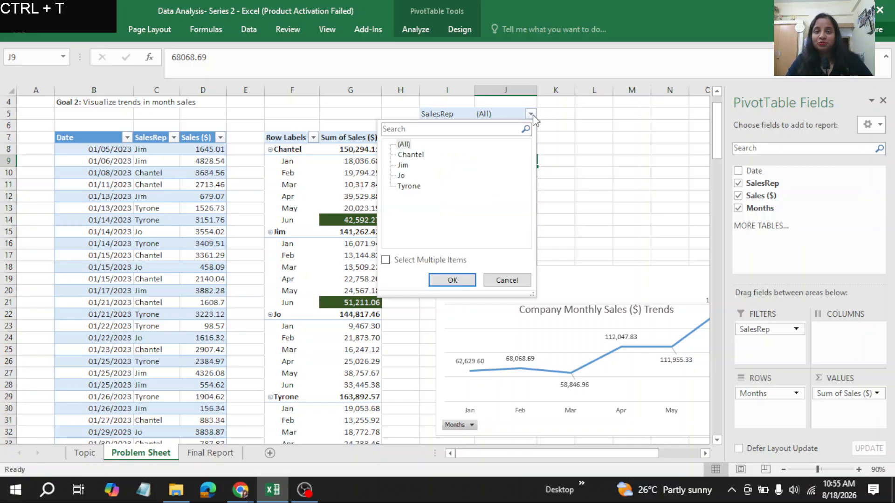
left_click(402, 176)
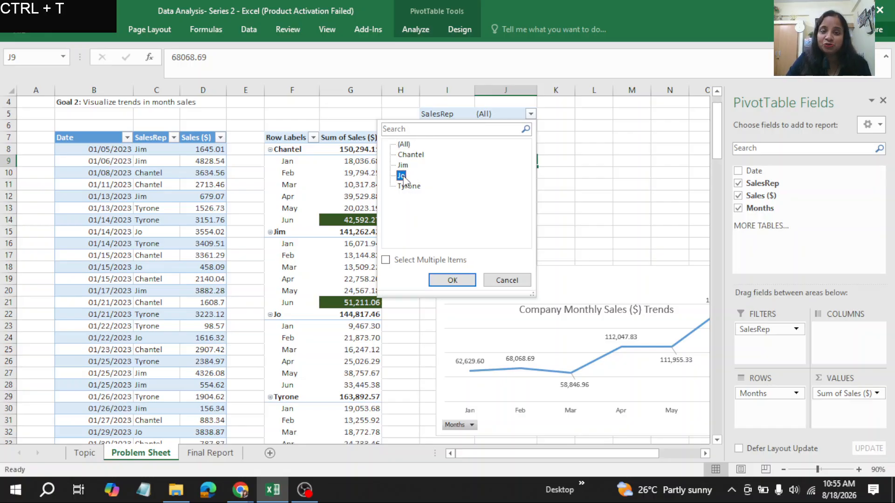
left_click(459, 280)
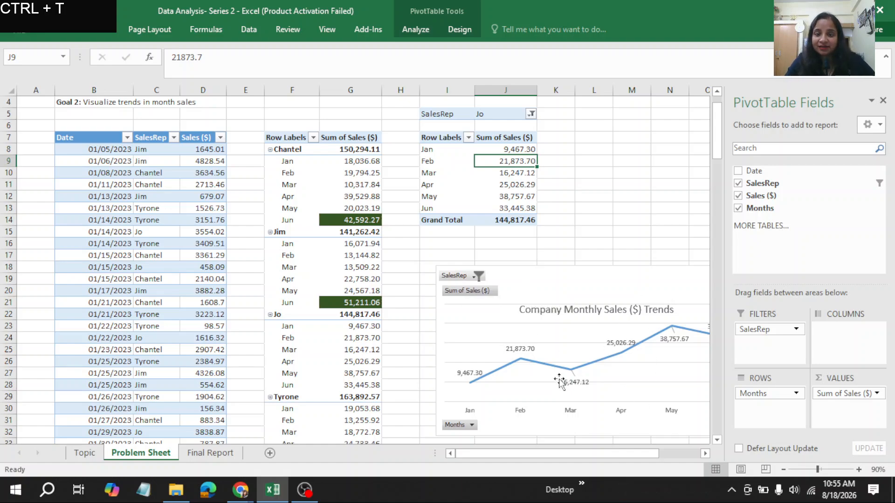
left_click(646, 209)
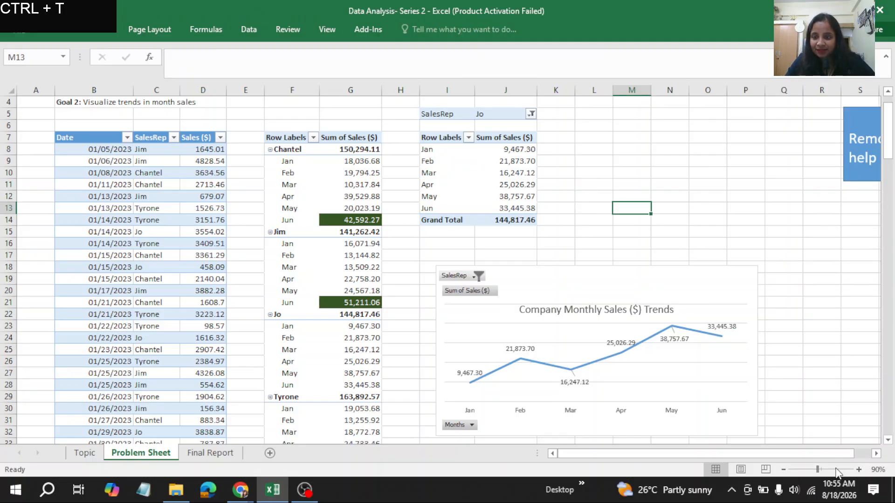
Examine the filtered monthly sales PivotTable and its line PivotChart at 130% zoom
left_click(859, 470)
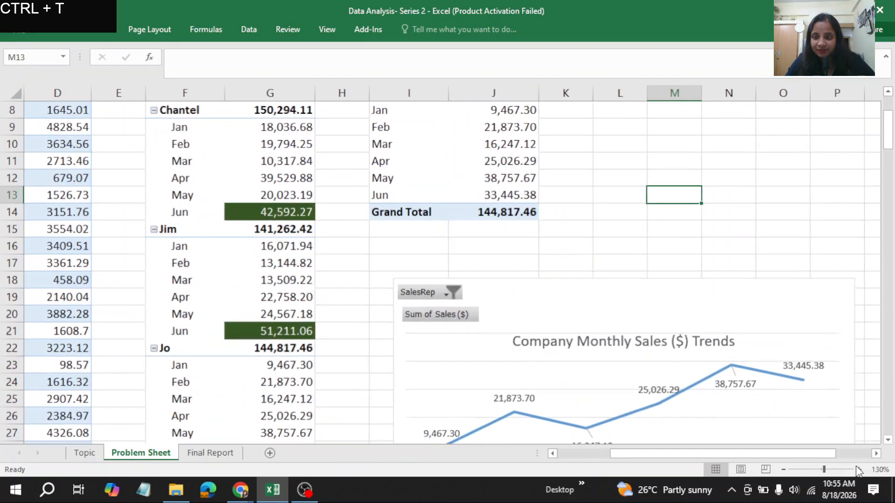
left_click_drag(815, 454, 829, 455)
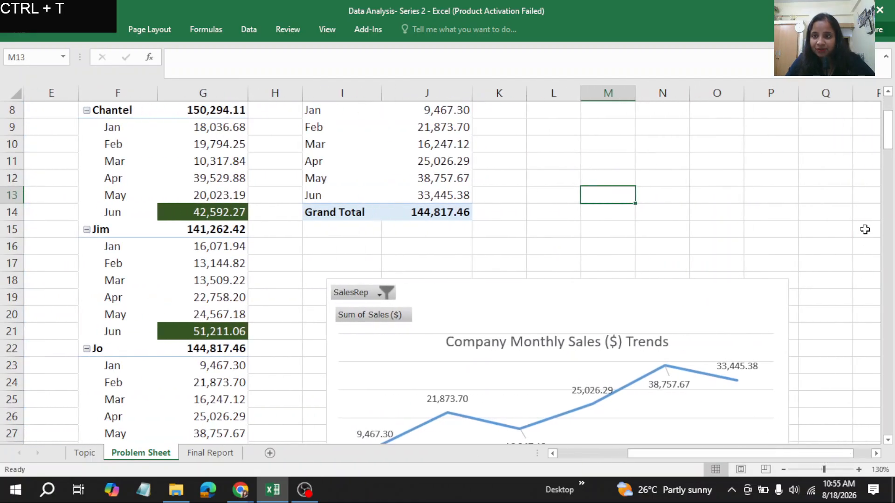
left_click_drag(887, 135, 888, 193)
scroll(889, 98, "up", 3)
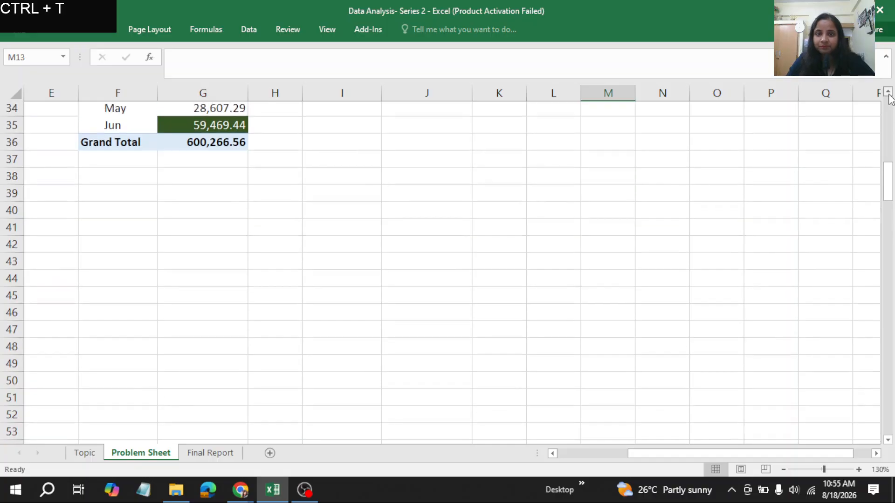
scroll(890, 99, "up", 4)
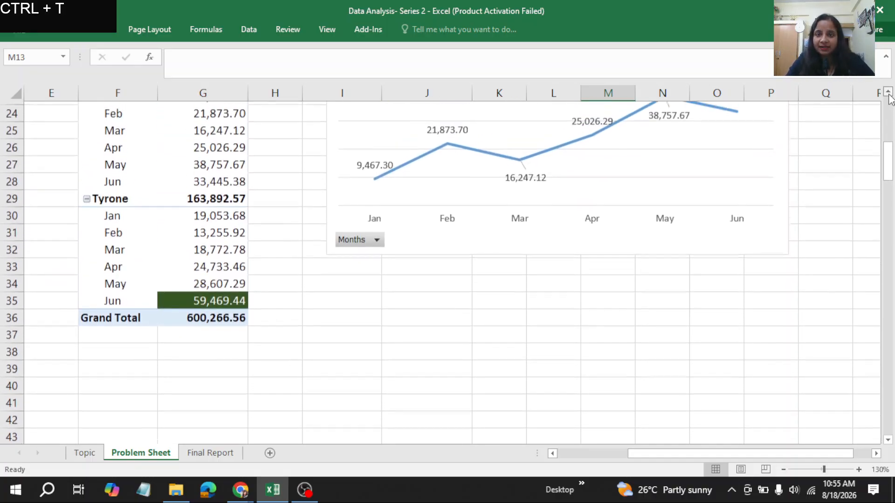
scroll(889, 99, "up", 1)
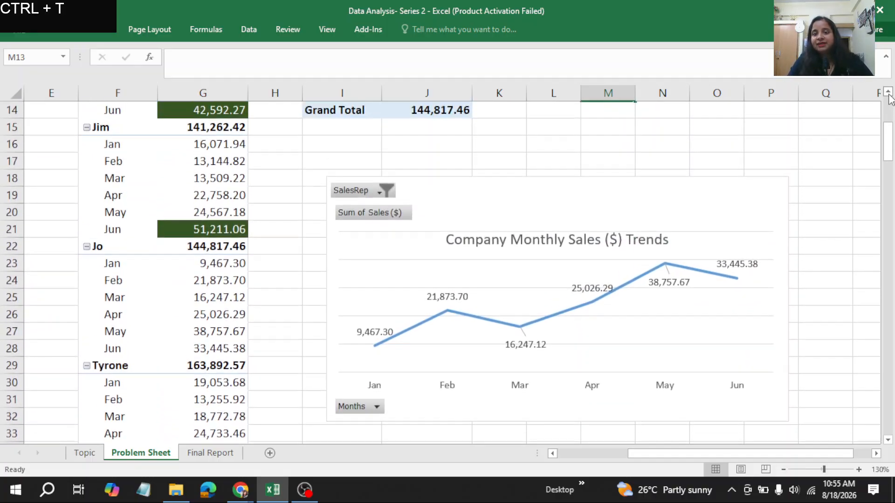
scroll(890, 99, "up", 2)
scroll(890, 98, "up", 3)
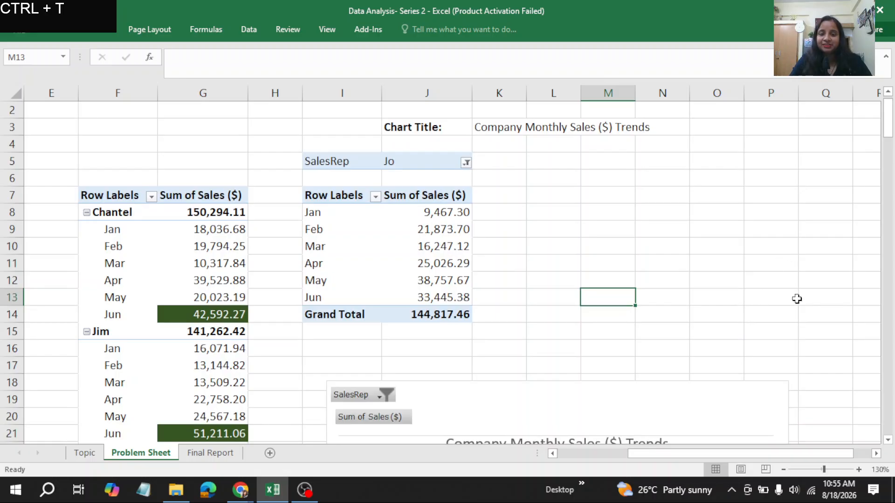
left_click_drag(891, 114, 890, 139)
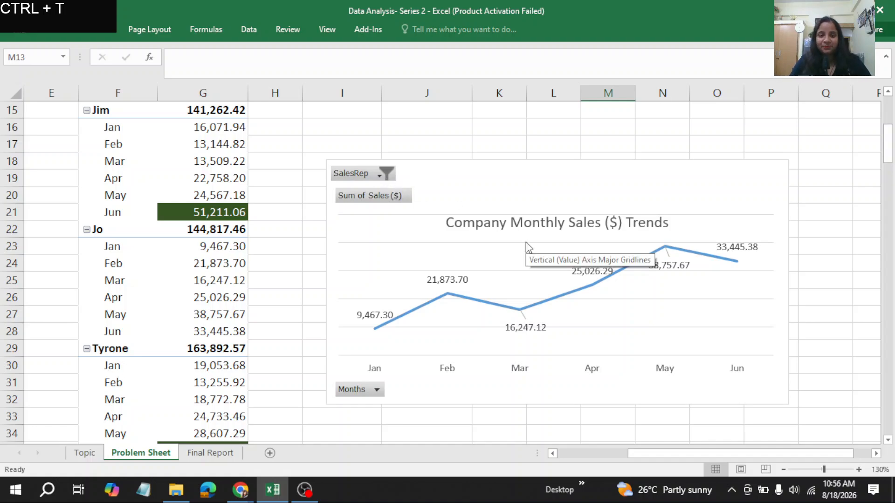
left_click_drag(887, 152, 888, 144)
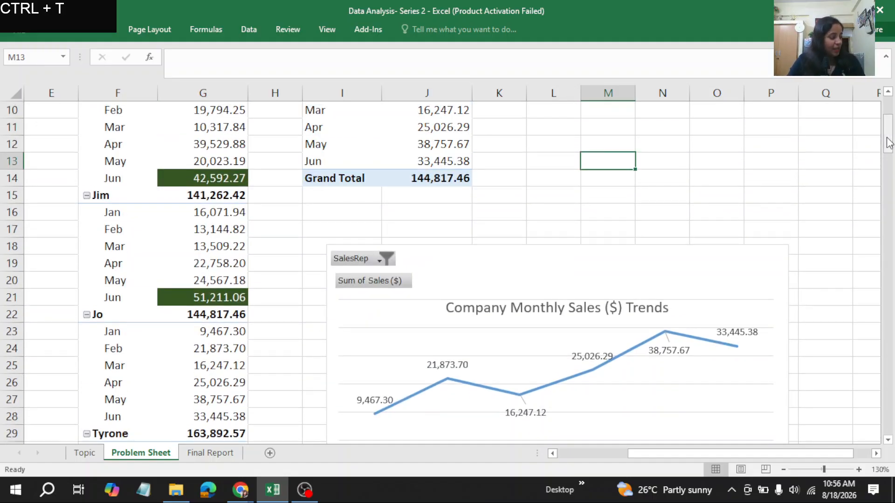